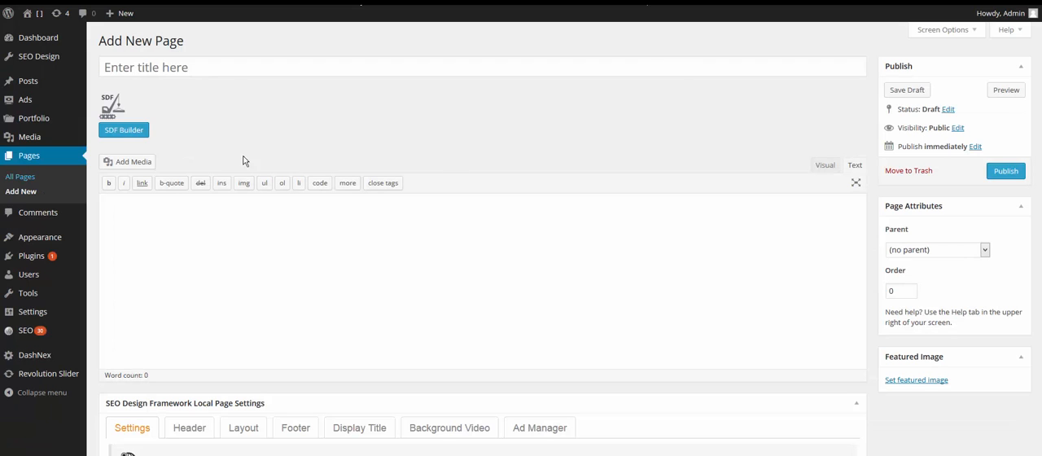
# Open the SDF Builder for the new page and add a Hero row containing a Video/oEmbed module.
pyautogui.click(141, 131)
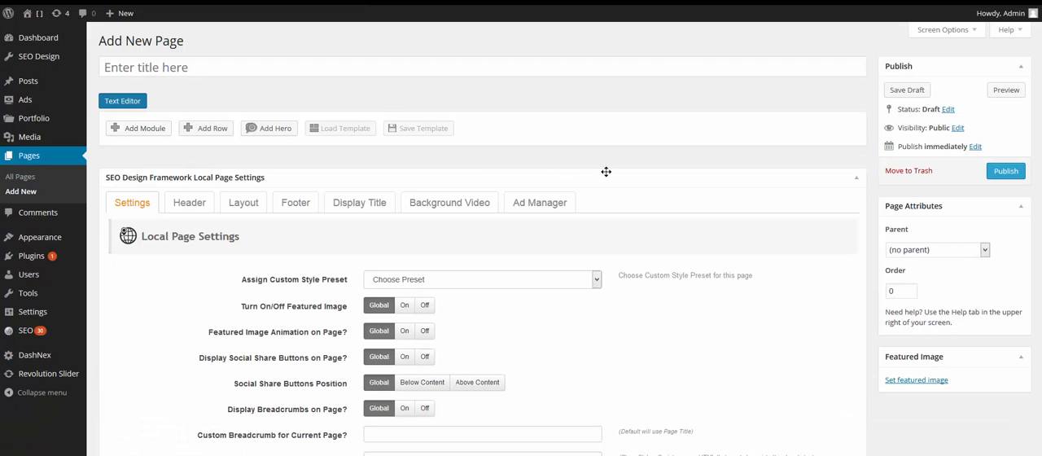
pyautogui.click(272, 128)
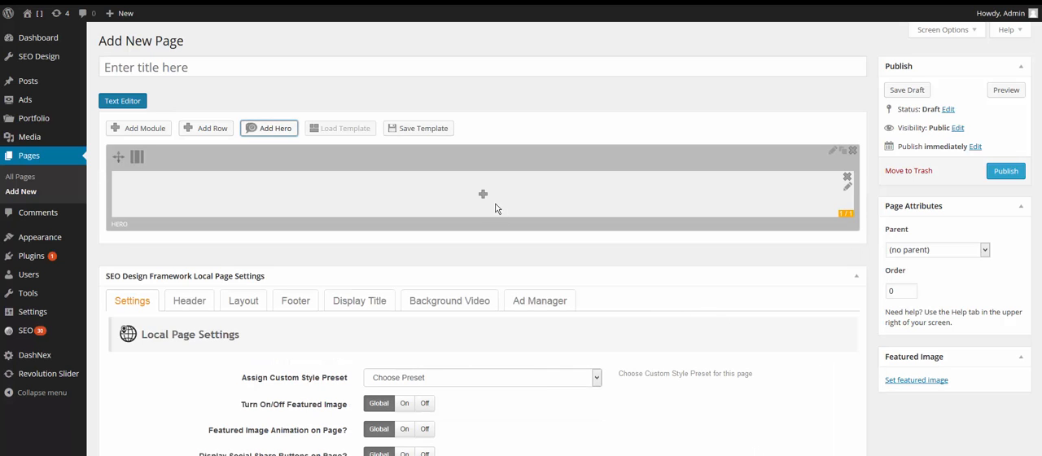
pyautogui.click(484, 195)
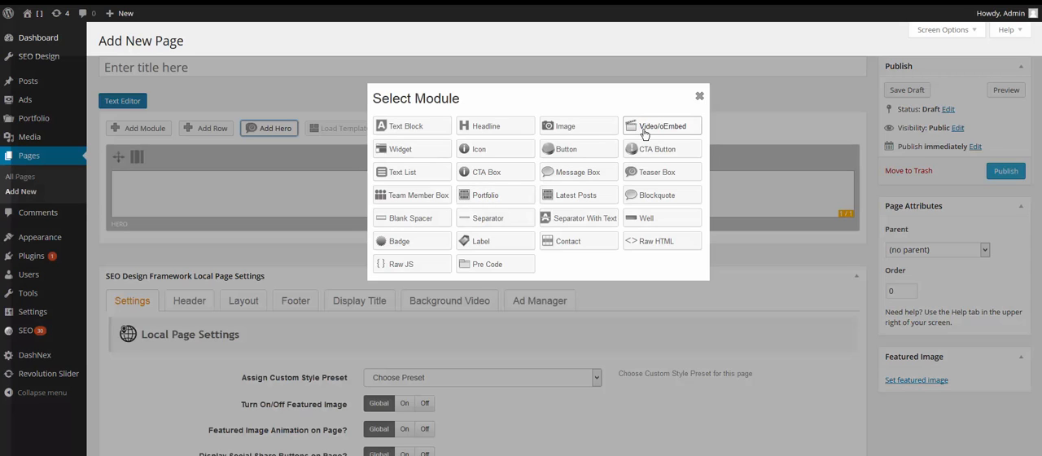
pyautogui.click(644, 132)
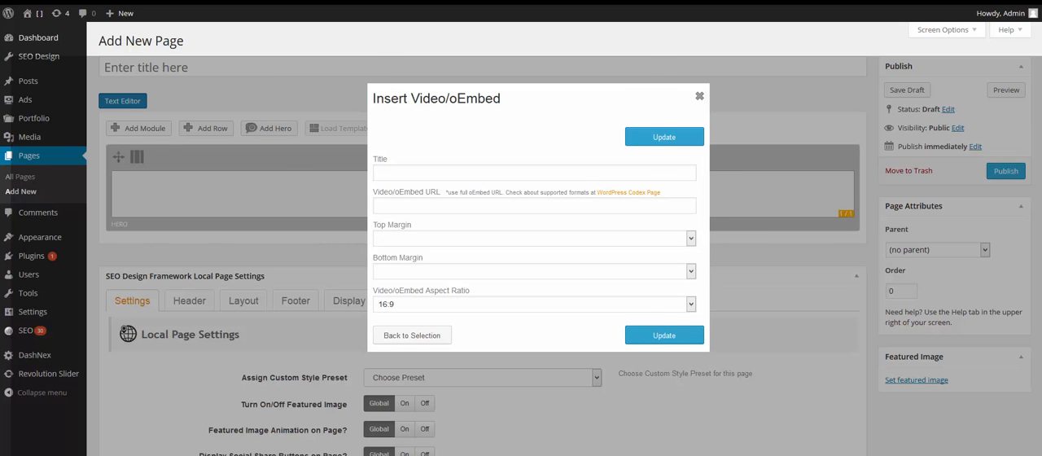
# Paste the URL of the YouTube video "McLaren P1 v Porsche 918 Spyder" as the module's Video/oEmbed URL.
pyautogui.click(318, 2)
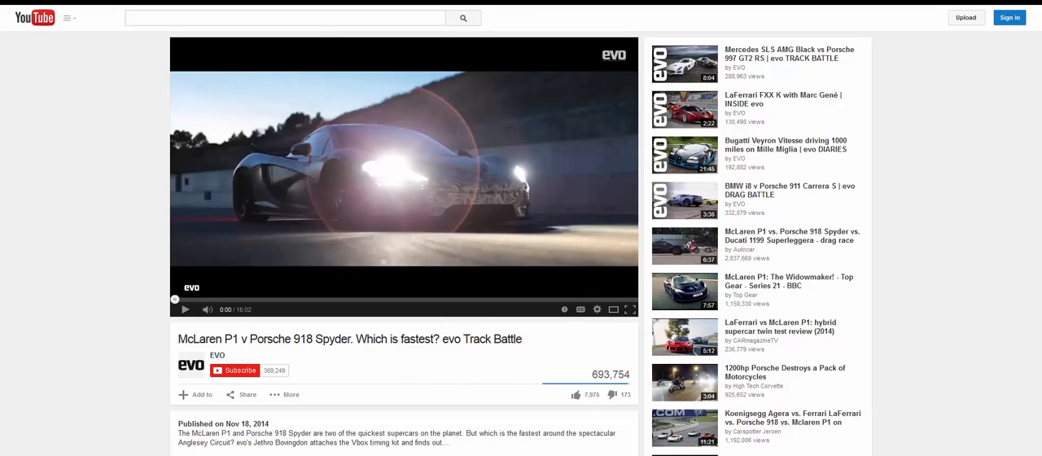
pyautogui.hotkey('ctrl', 'shift', 'Tab')
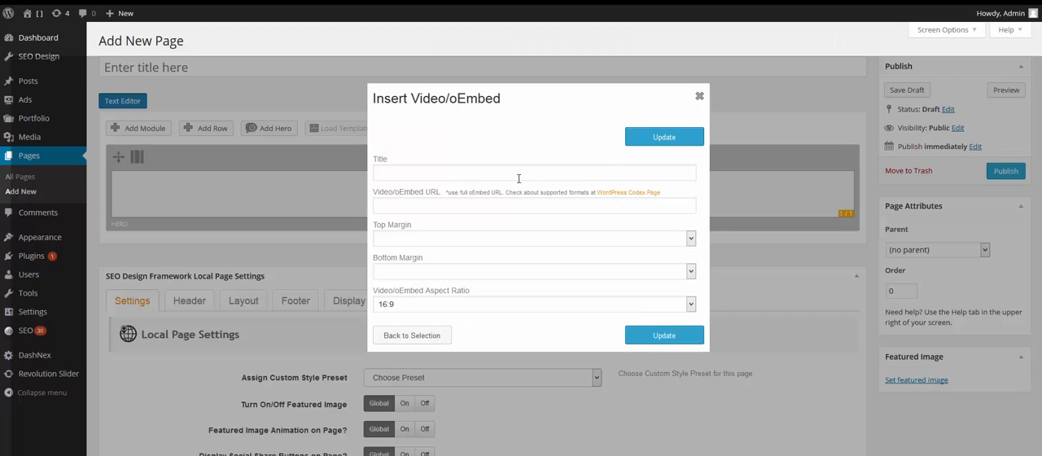
pyautogui.click(447, 210)
pyautogui.write('https://www.youtube.com/watch?v=liyyO7vrdil')
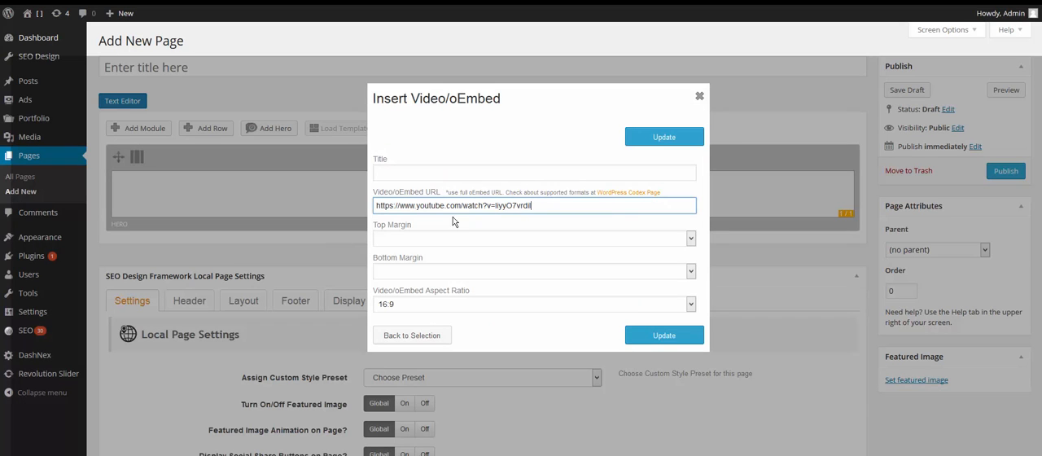
# Set both the top margin and the bottom margin of the video module to 10px.
pyautogui.click(447, 237)
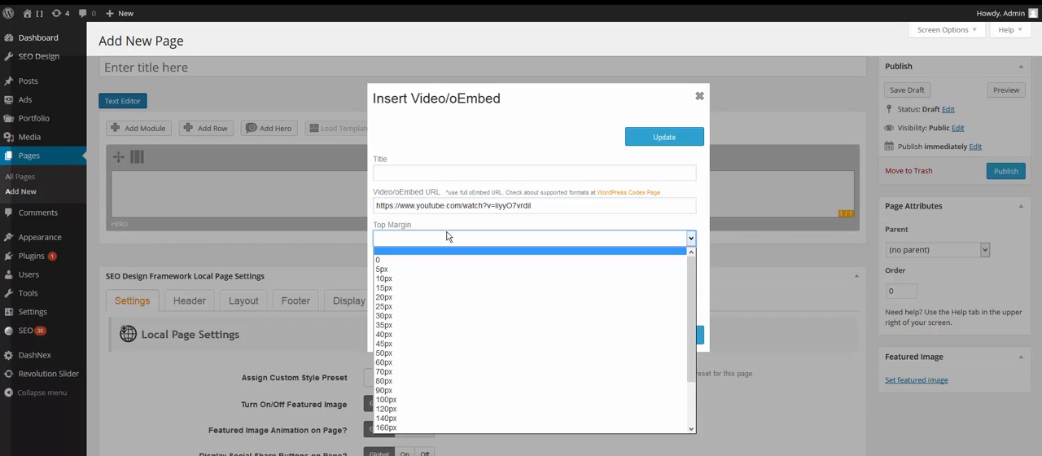
pyautogui.click(403, 279)
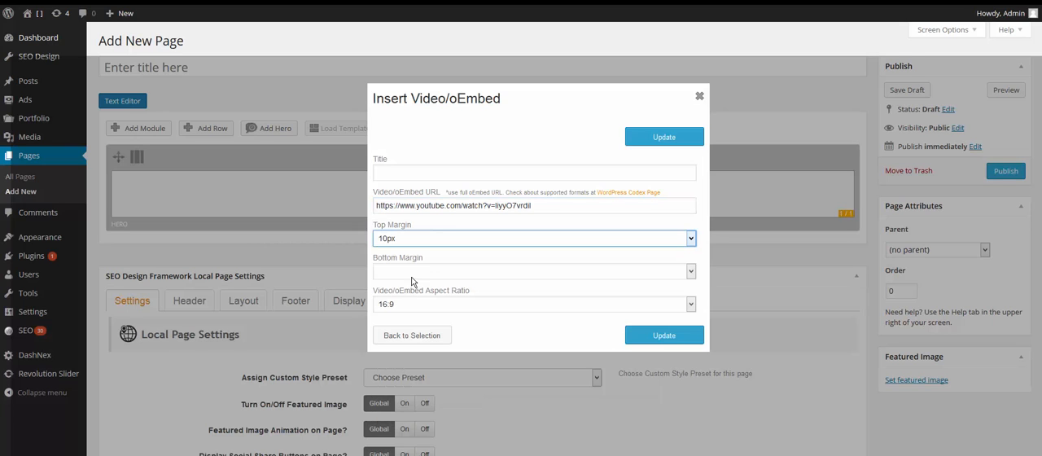
pyautogui.click(423, 270)
pyautogui.click(393, 307)
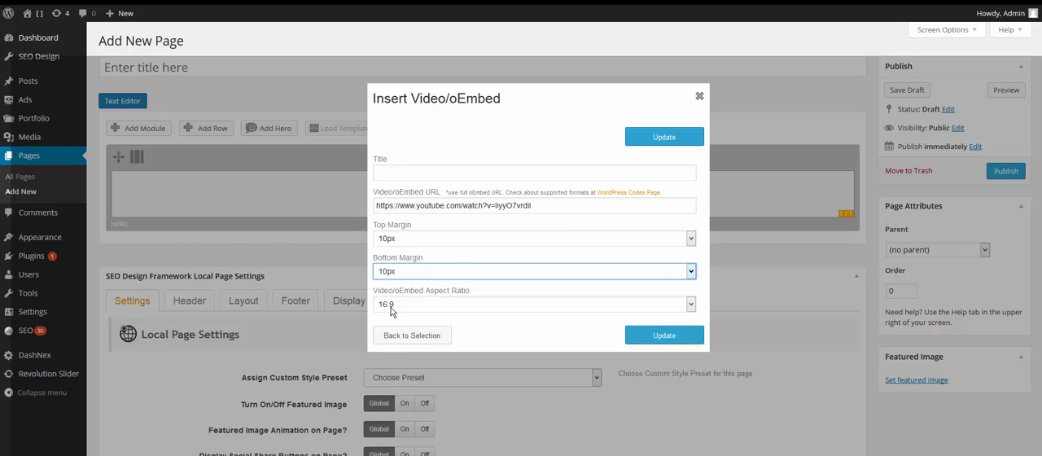
# Title the video module "My Car", keep its aspect ratio at 16:9 and save the module.
pyautogui.click(430, 174)
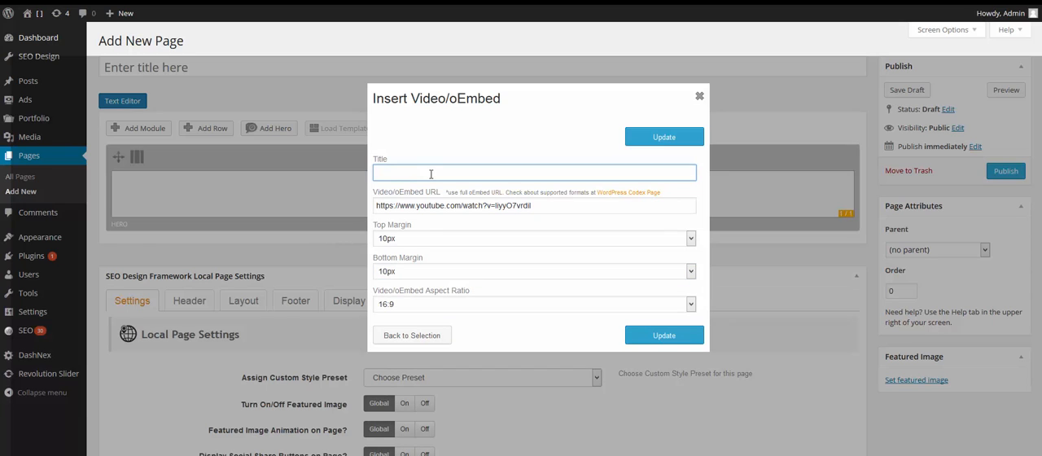
pyautogui.write('My Car')
pyautogui.click(413, 305)
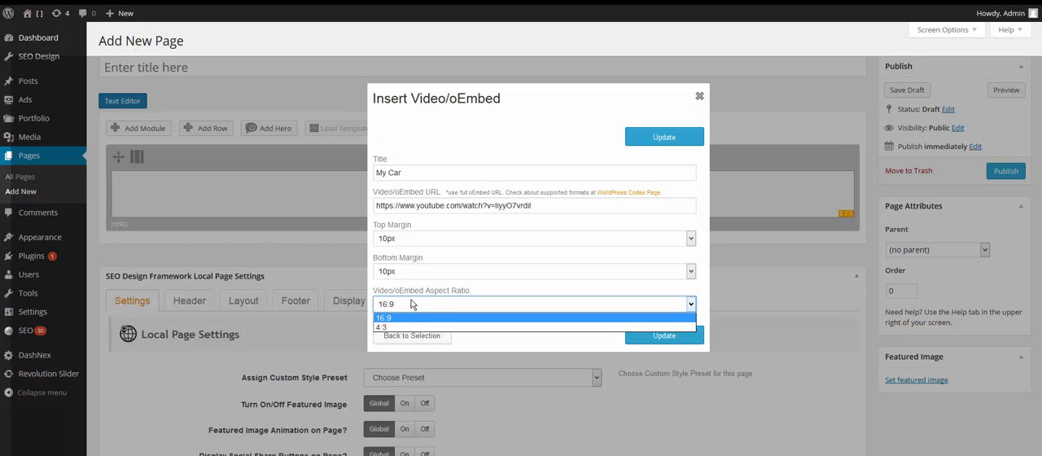
pyautogui.click(412, 304)
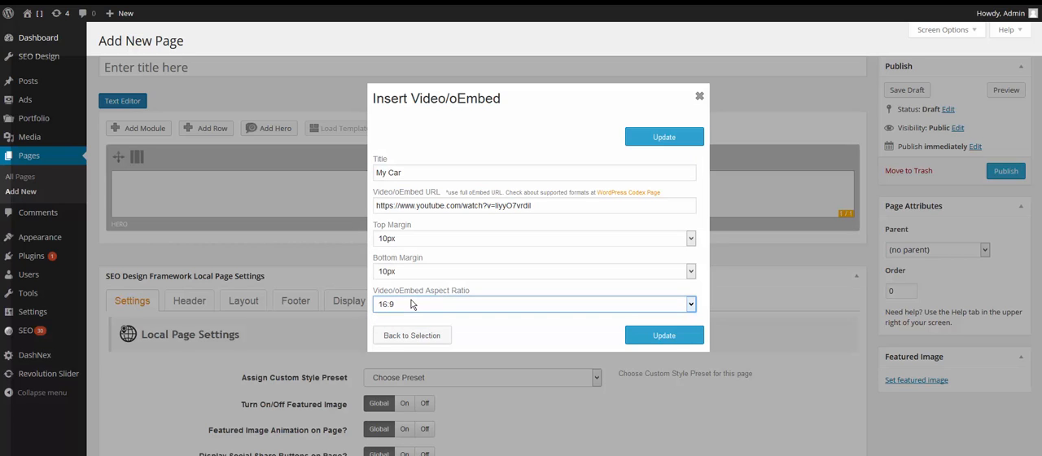
pyautogui.click(676, 343)
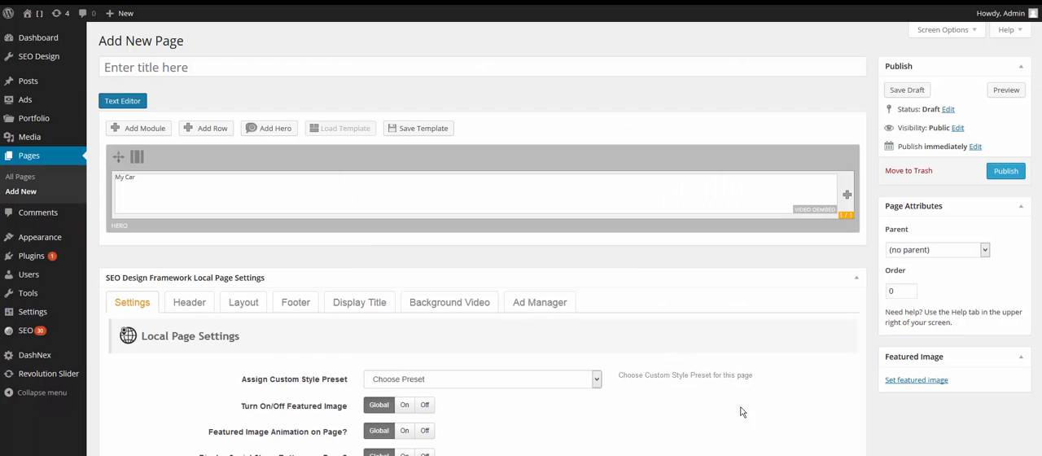
# Title the page "Video test" and publish it.
pyautogui.click(231, 73)
pyautogui.write('Video ')
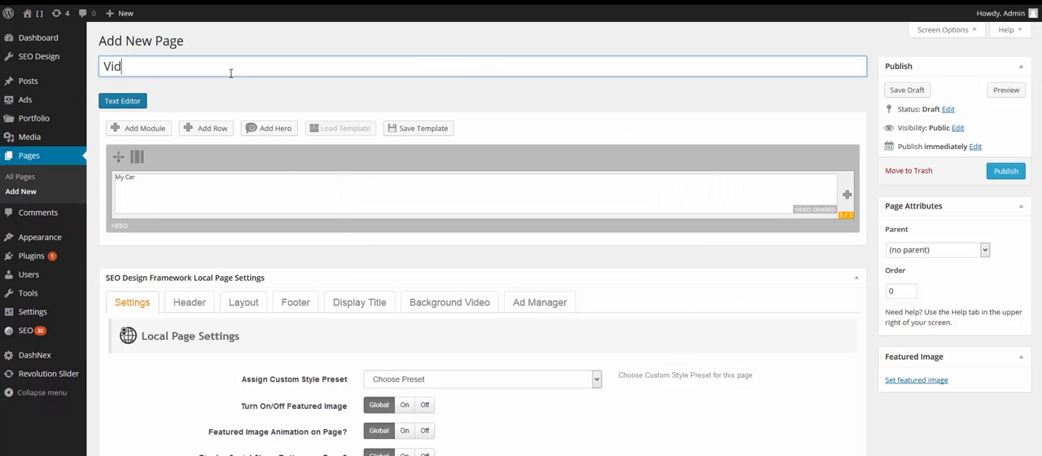
pyautogui.write('test')
pyautogui.click(1004, 170)
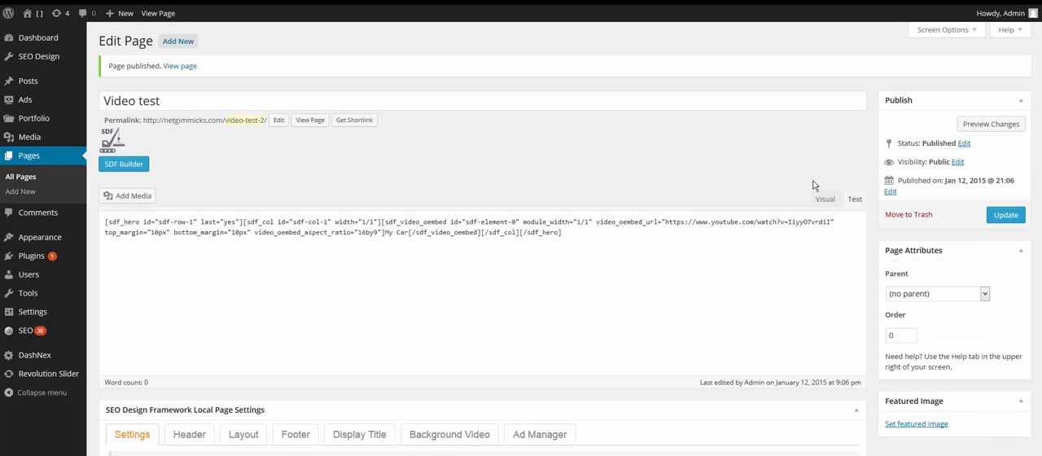
# View the published page and delete its Hero row with the embedded video in the SDF Builder.
pyautogui.click(309, 122)
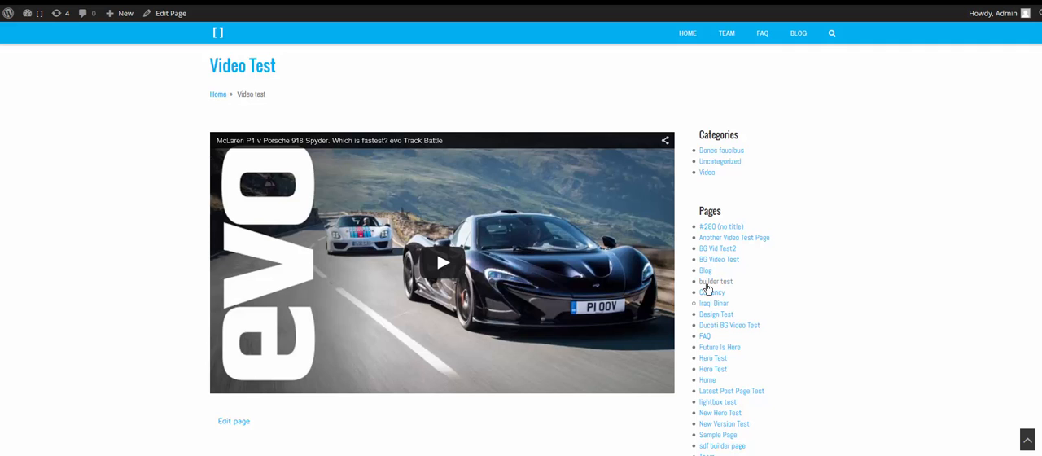
pyautogui.click(364, 2)
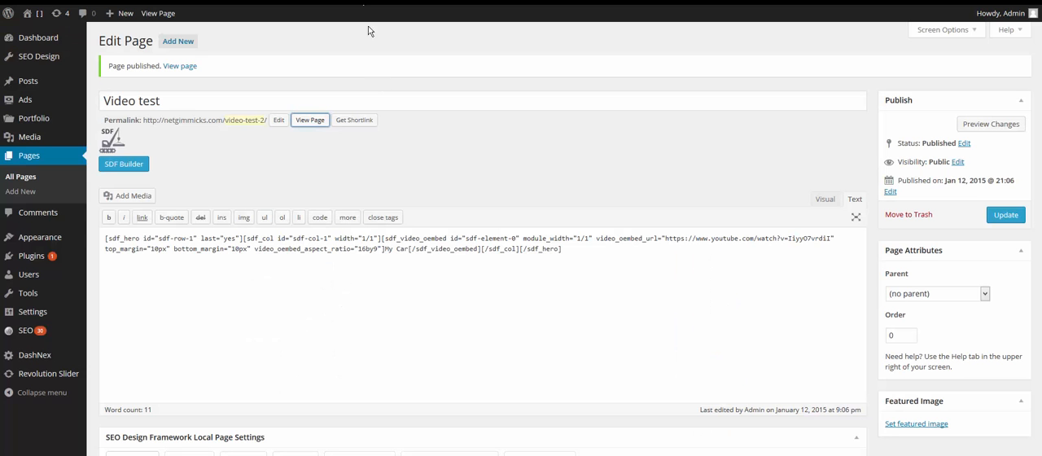
pyautogui.click(130, 164)
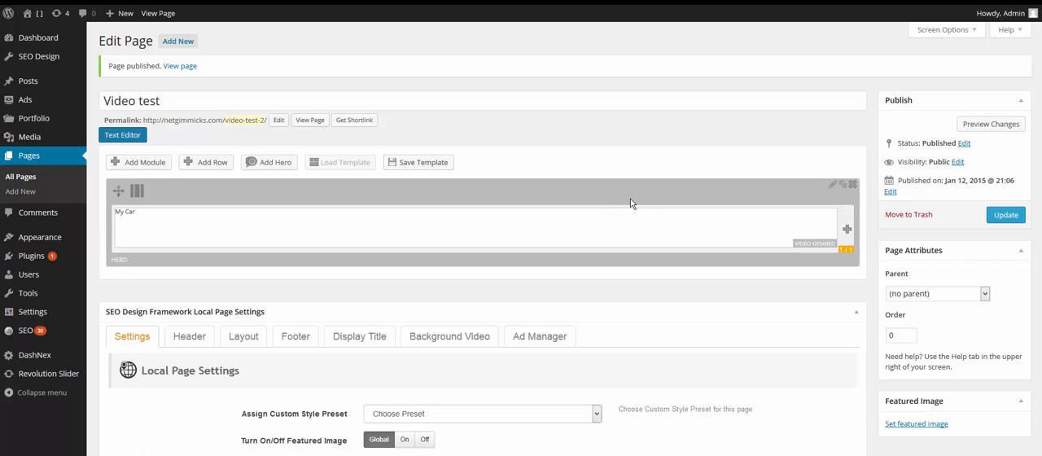
pyautogui.click(852, 184)
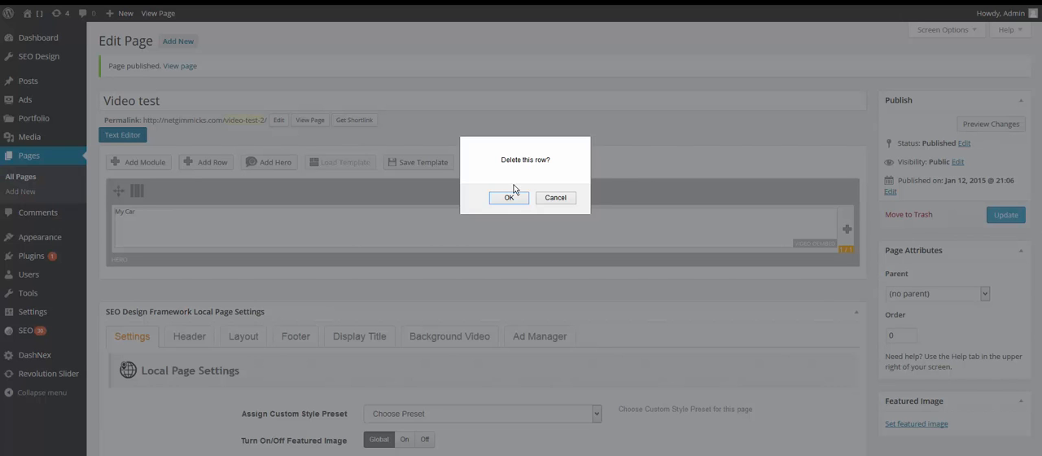
pyautogui.click(498, 204)
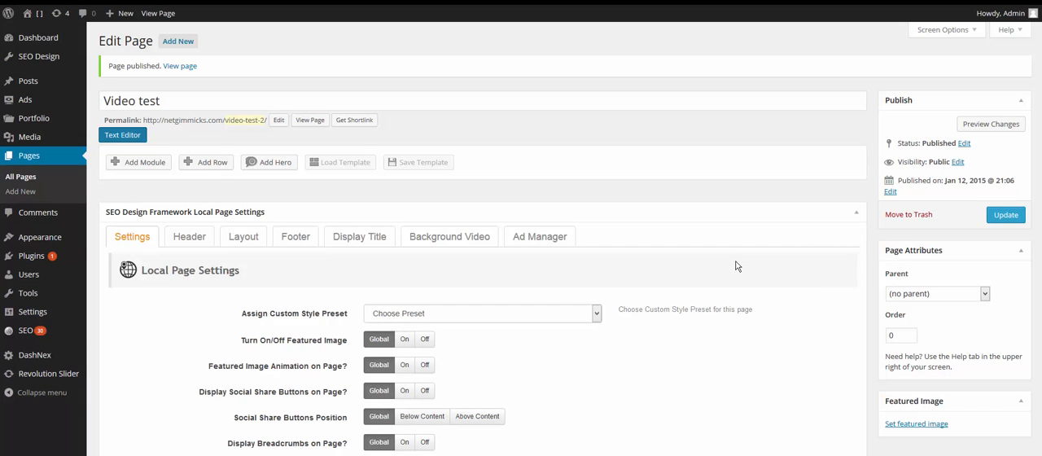
# Check the live page's title area and set Toggle Title to Off in the page's local display title settings.
pyautogui.click(342, 2)
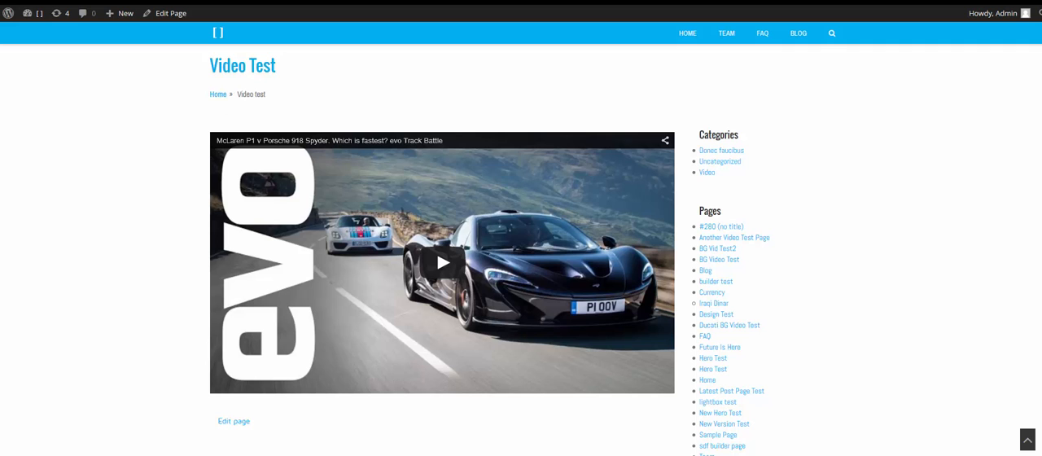
pyautogui.click(204, 3)
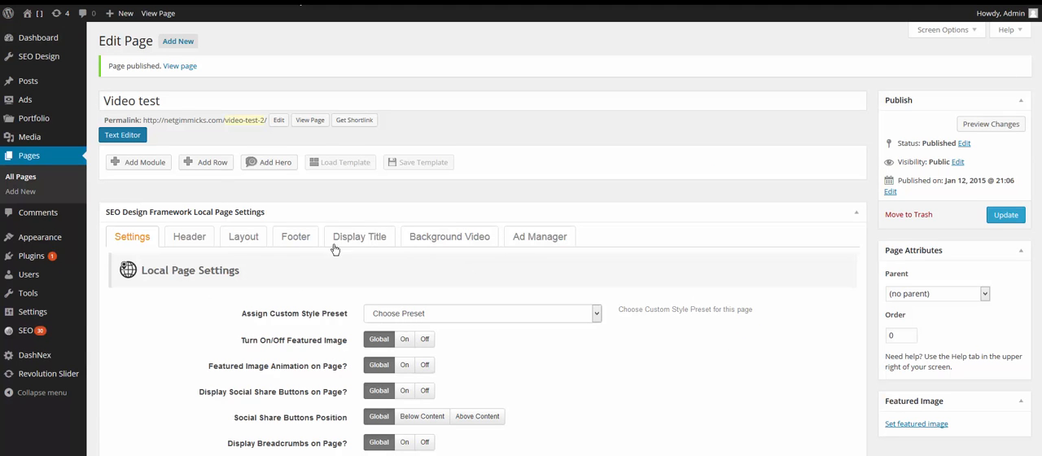
pyautogui.scroll(-1, 207, 295)
pyautogui.scroll(-2, 207, 298)
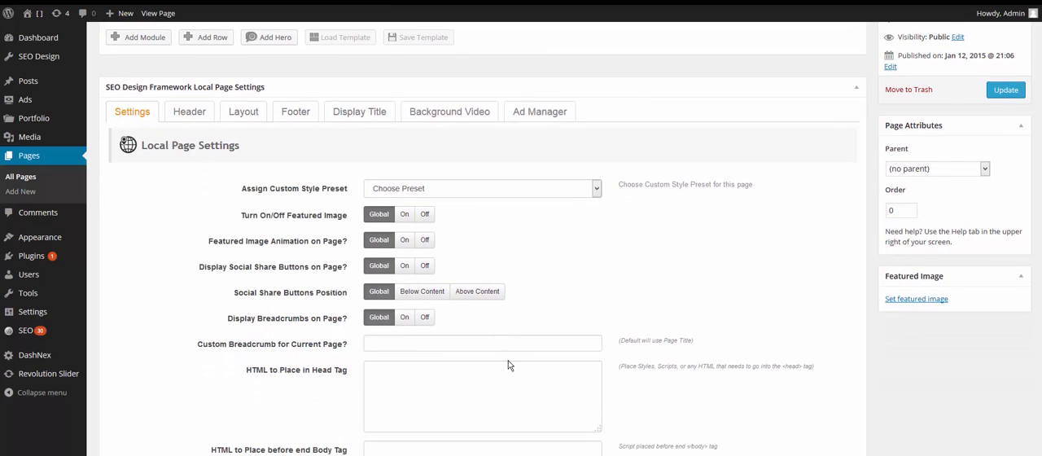
pyautogui.click(365, 116)
pyautogui.click(427, 188)
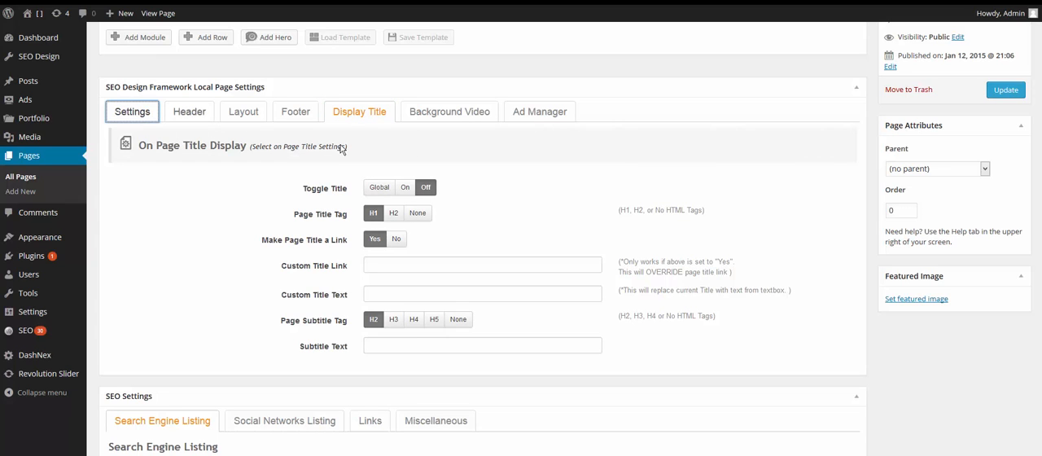
# Turn off the breadcrumbs for this page and switch it to a custom layout, wide with a single column.
pyautogui.click(138, 118)
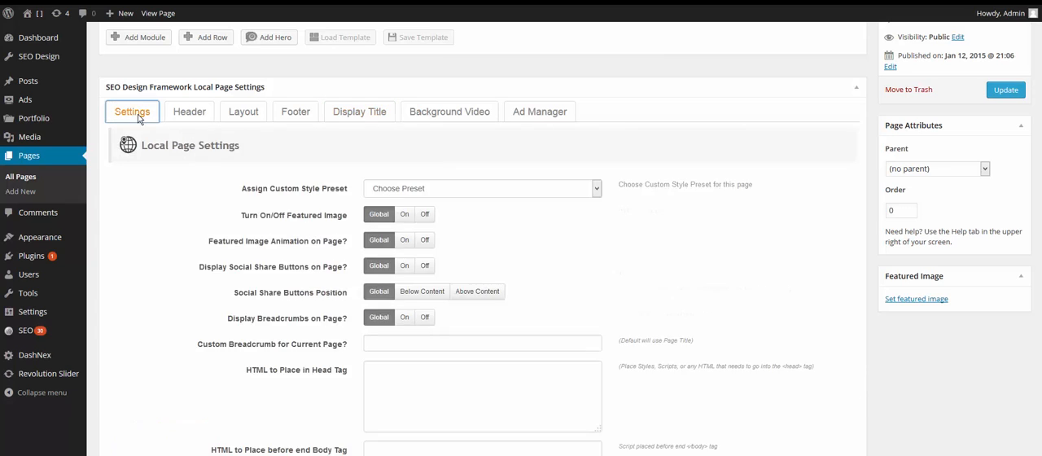
pyautogui.click(426, 318)
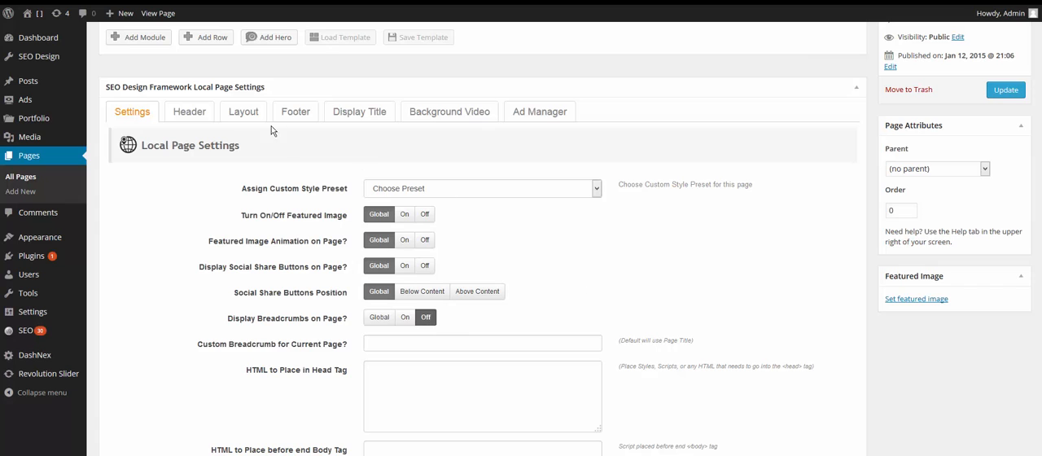
pyautogui.click(242, 112)
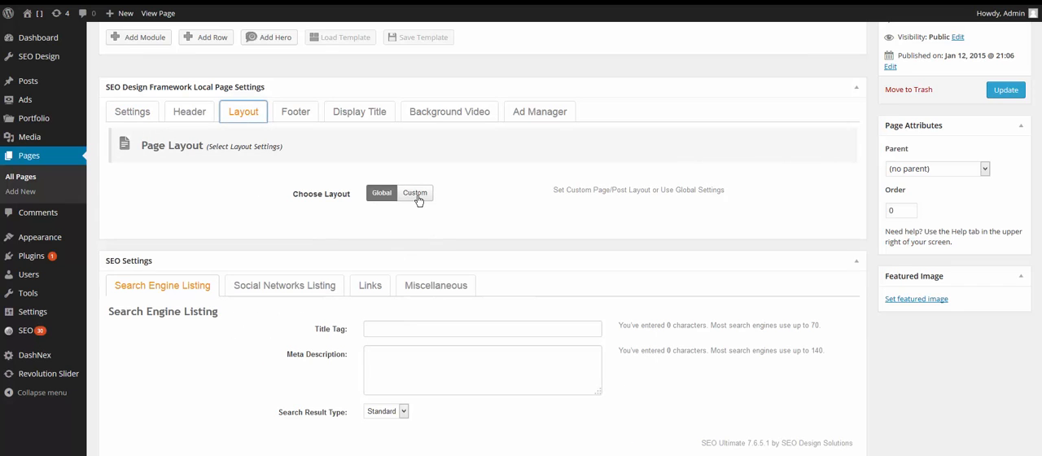
pyautogui.click(416, 195)
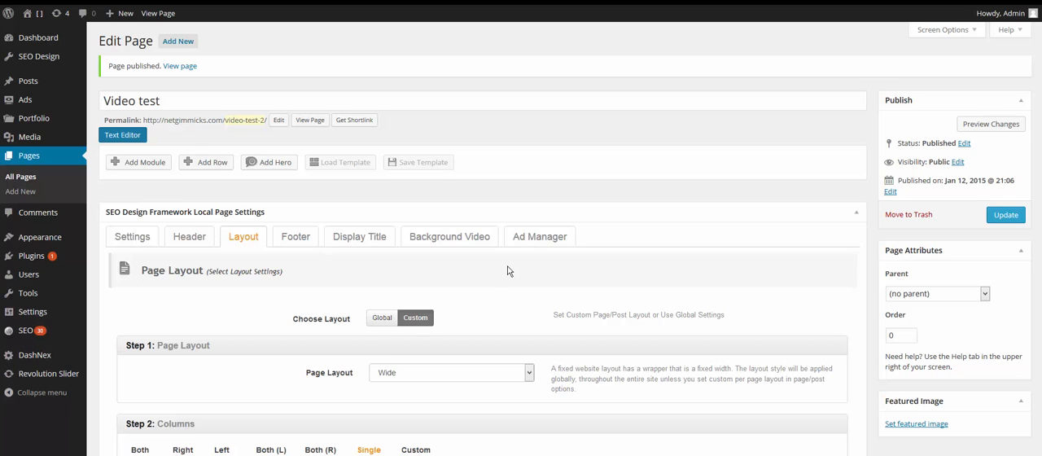
# Paste the McLaren P1 v Porsche 918 Spyder YouTube URL as the page's background video, keeping the custom volume control hidden.
pyautogui.click(450, 243)
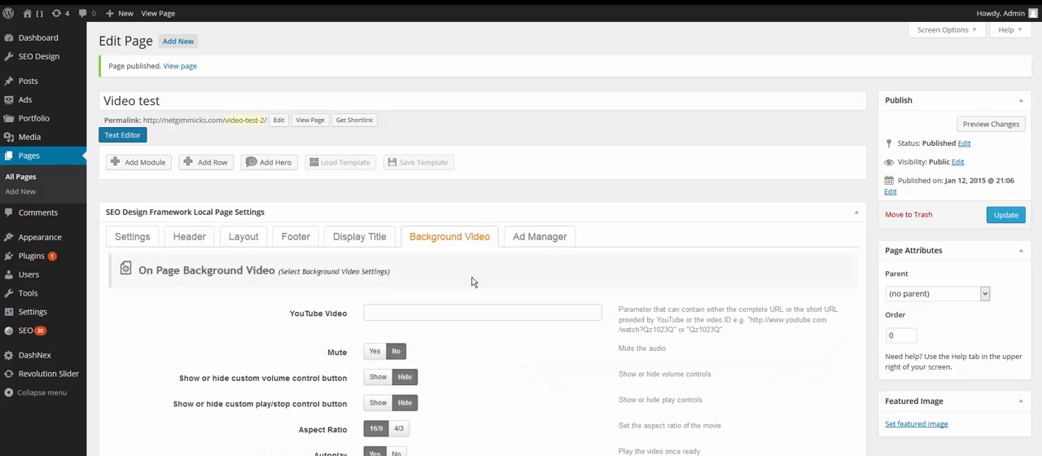
pyautogui.scroll(-2, 472, 282)
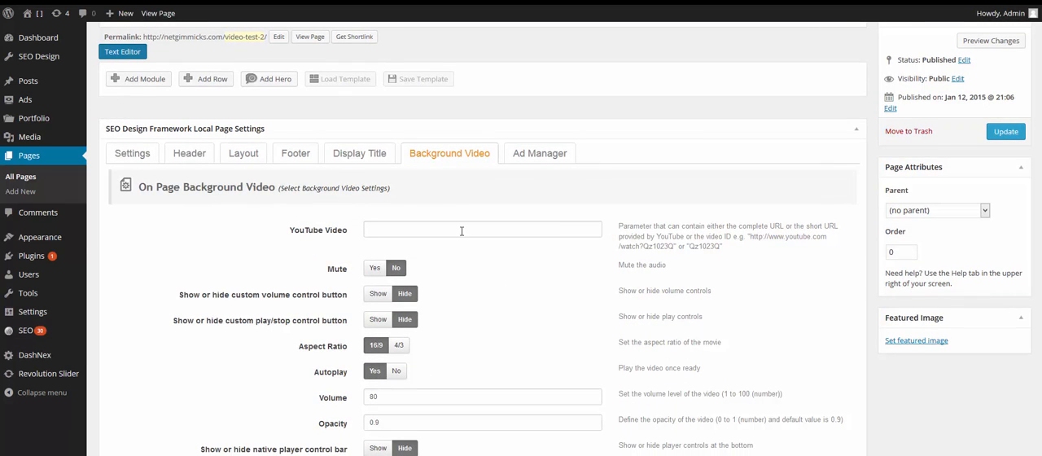
pyautogui.click(460, 229)
pyautogui.write('https://www.youtube.com/watch?v=liyyO7vrdil')
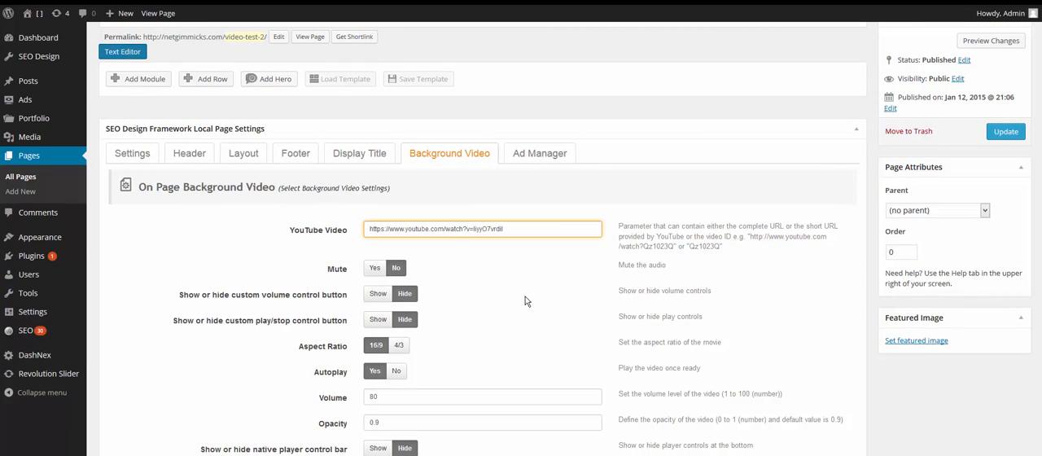
pyautogui.scroll(-3, 525, 299)
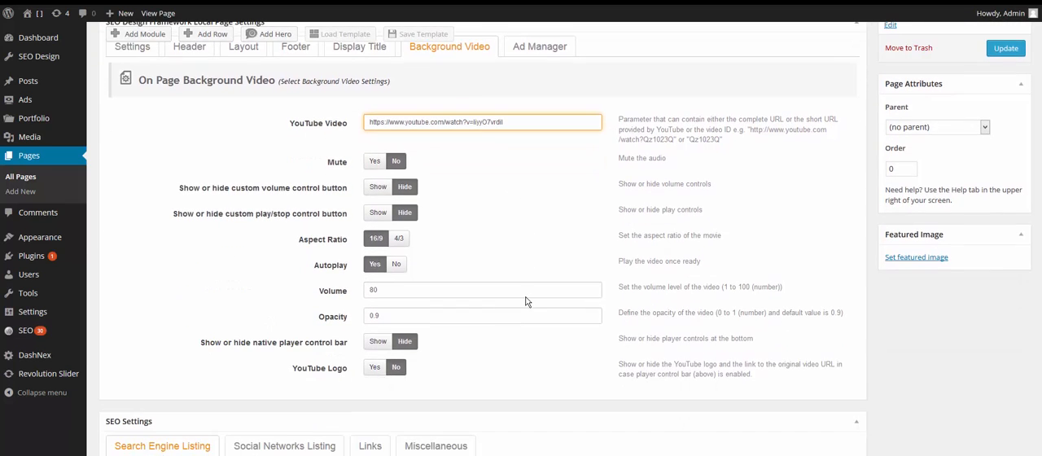
pyautogui.click(382, 192)
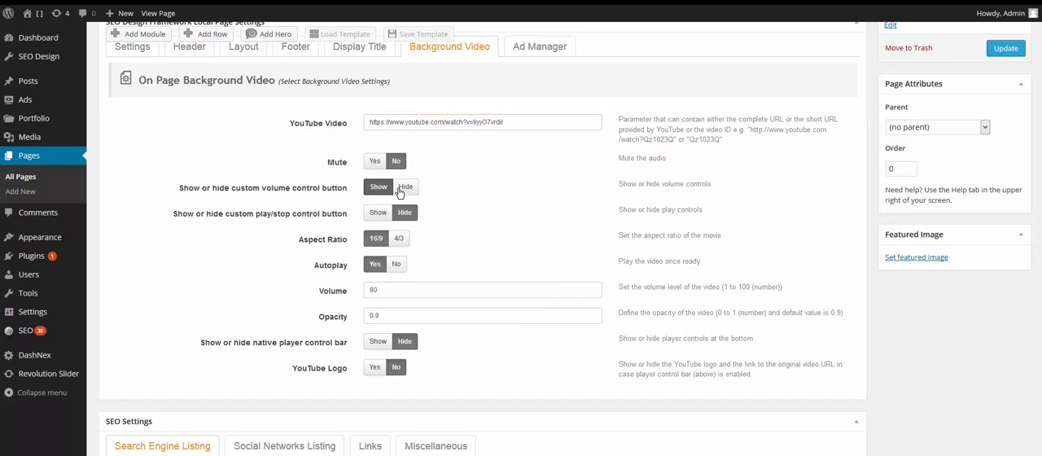
pyautogui.click(405, 187)
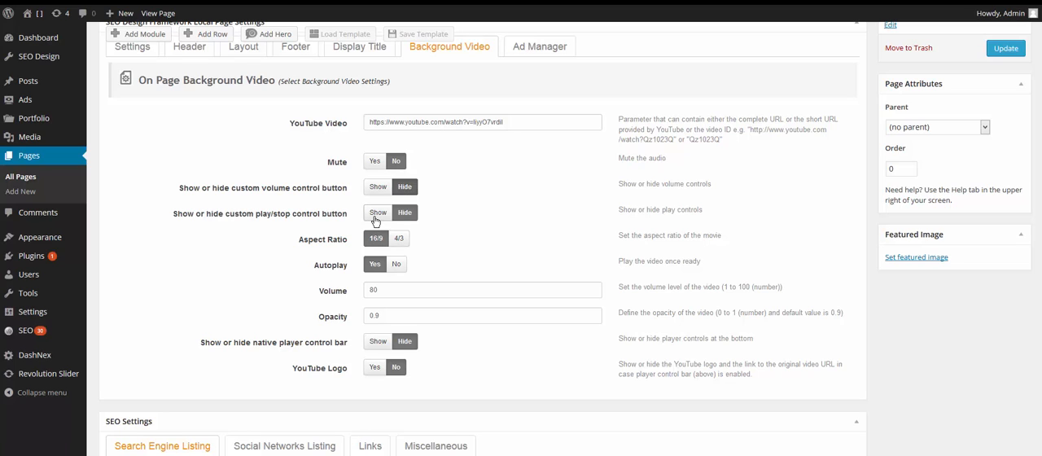
# Show the background video's custom play/stop control, keep the native player control bar hidden, and update the page.
pyautogui.click(378, 213)
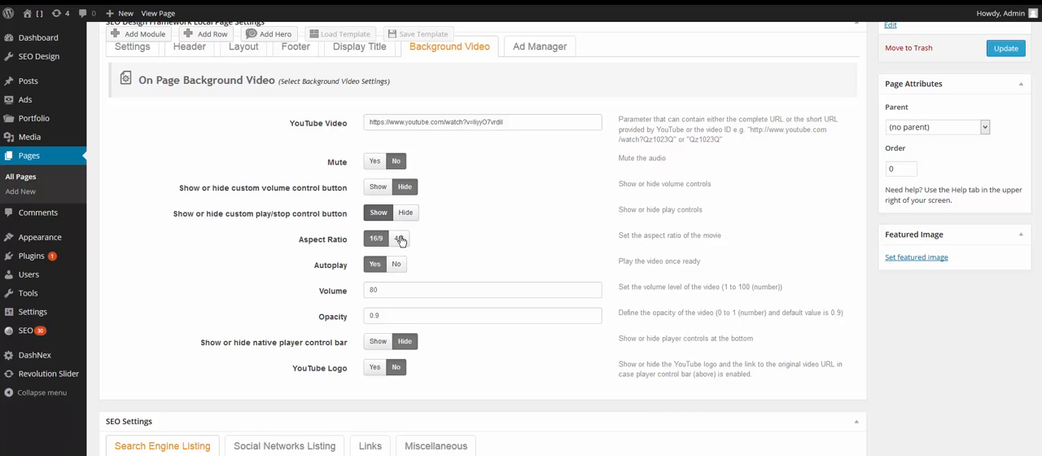
pyautogui.click(405, 287)
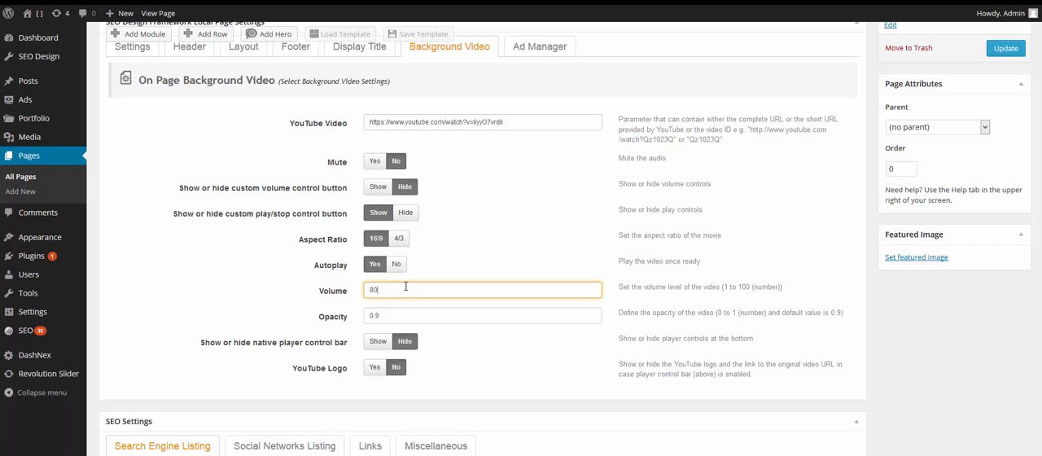
pyautogui.click(379, 347)
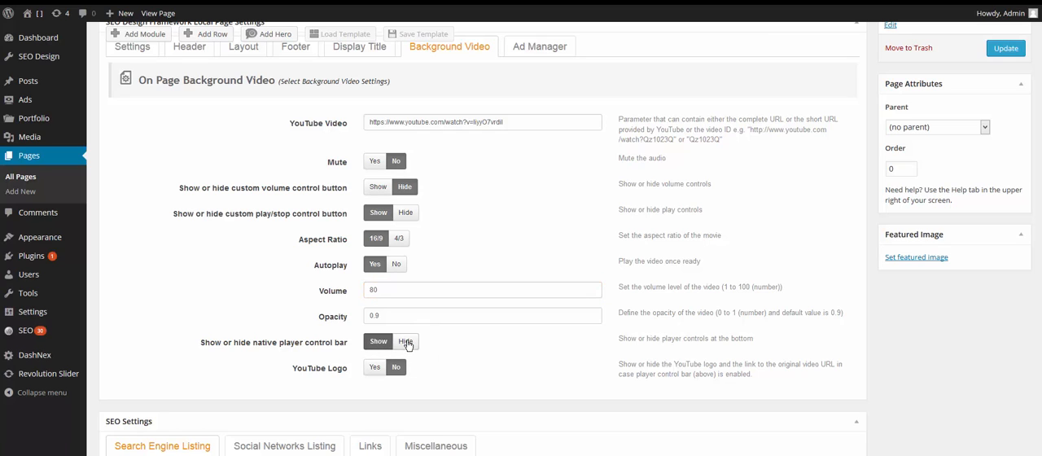
pyautogui.click(406, 342)
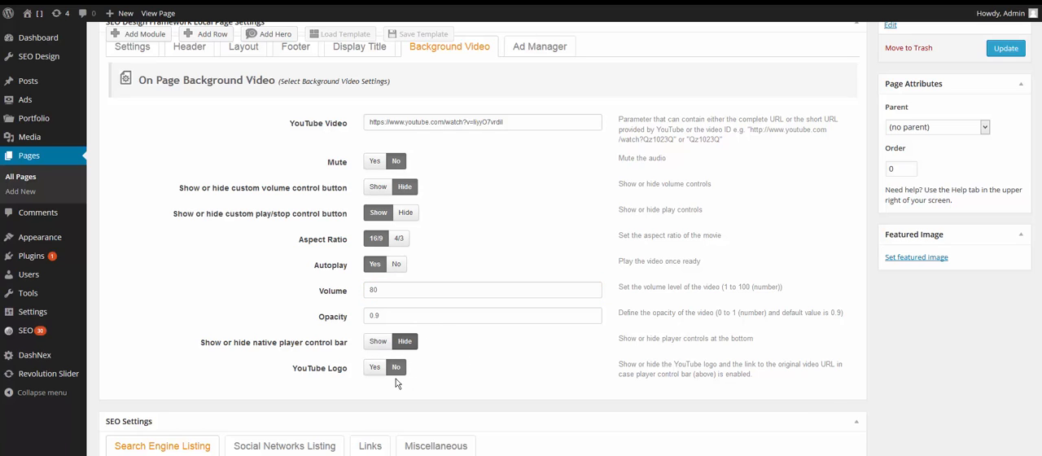
pyautogui.scroll(3, 500, 358)
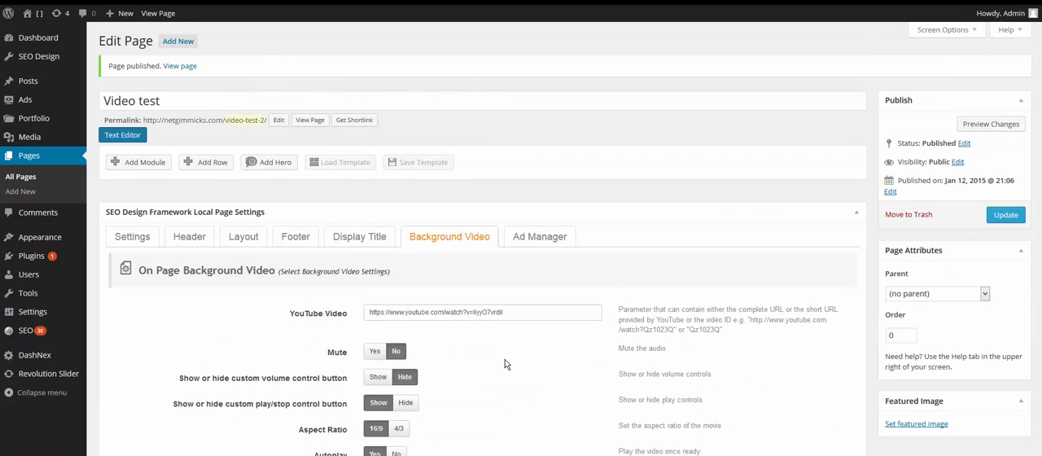
pyautogui.click(1009, 217)
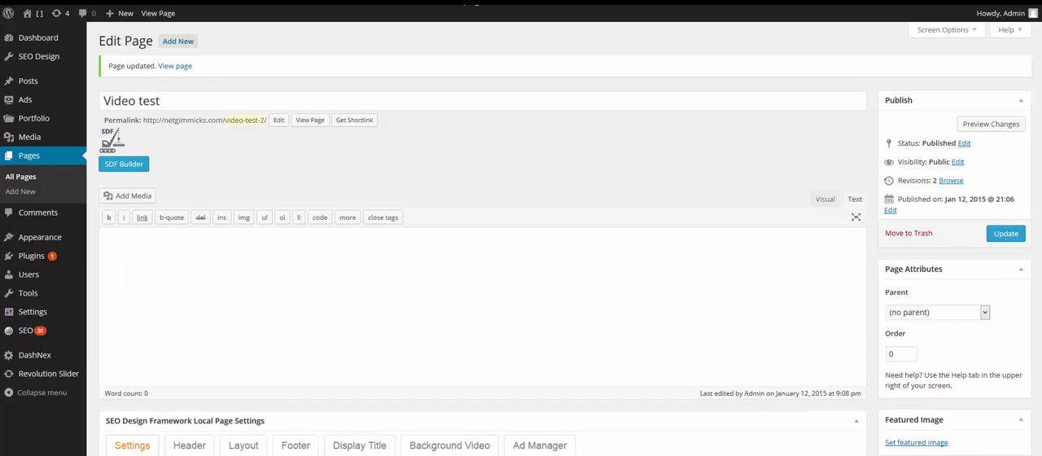
# View the live page with its background video and test the custom play/stop control.
pyautogui.click(487, 3)
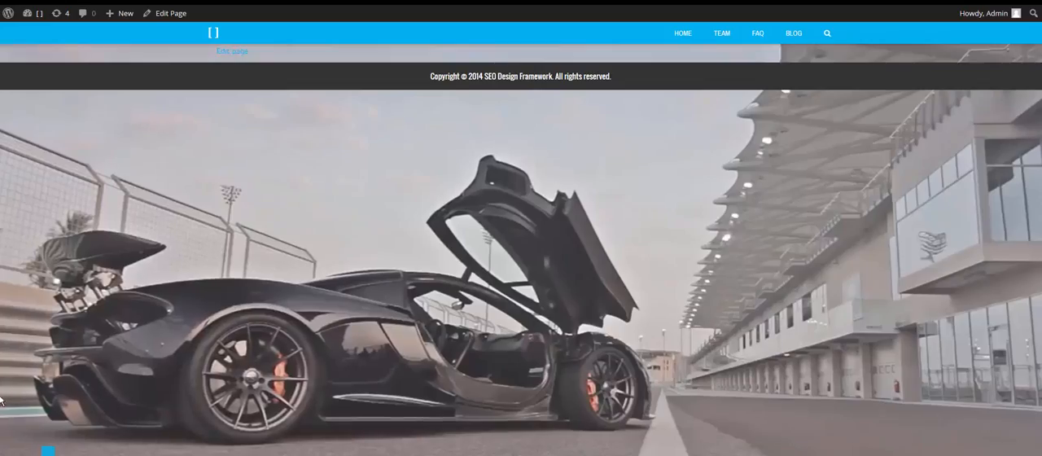
pyautogui.click(48, 450)
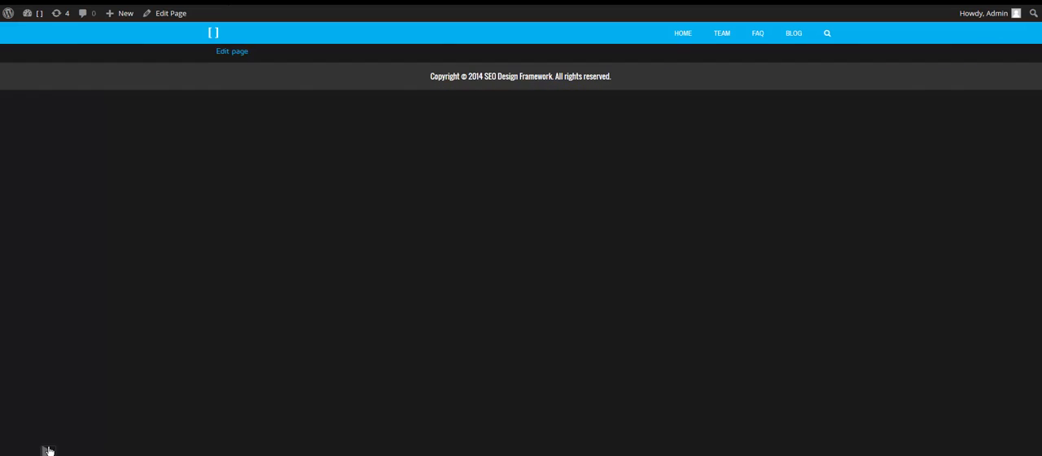
pyautogui.hotkey('ctrl', 'shift', 'Tab')
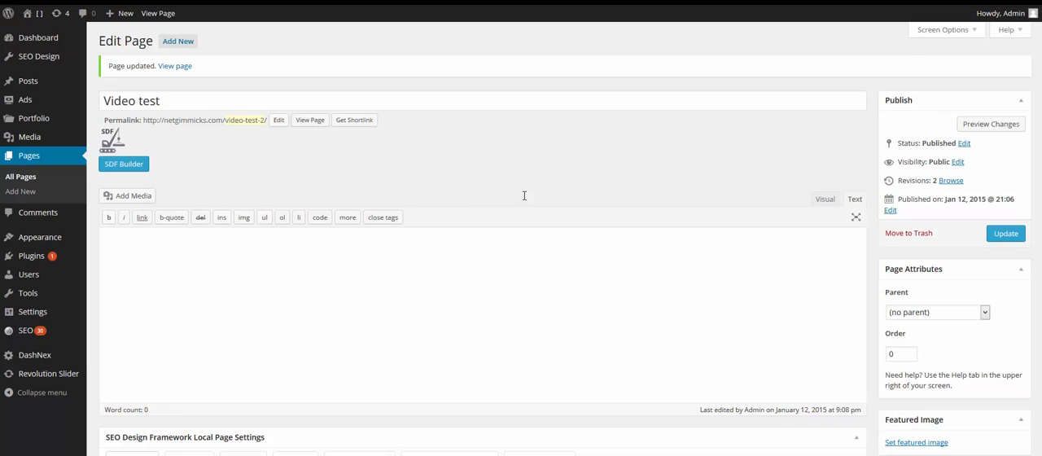
# Set Display Footer on Page to Off for this page and update it.
pyautogui.scroll(-3, 378, 197)
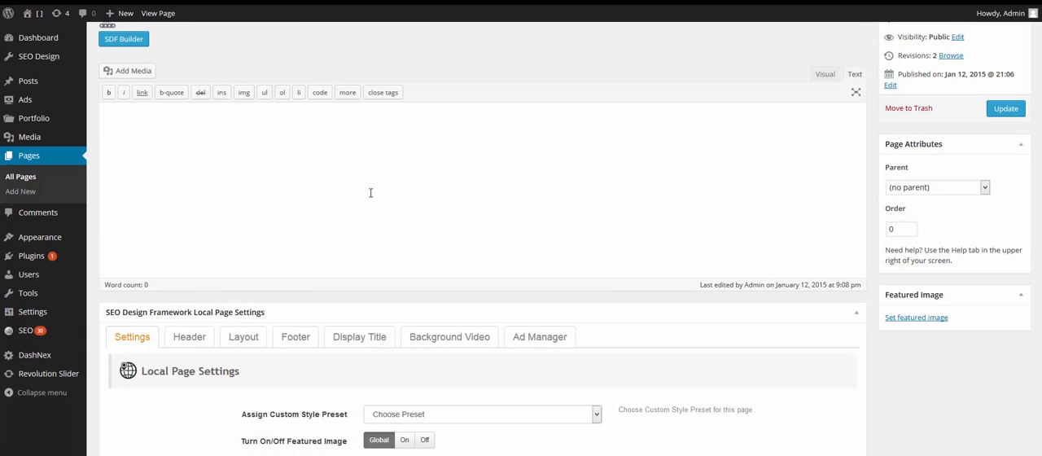
pyautogui.click(293, 342)
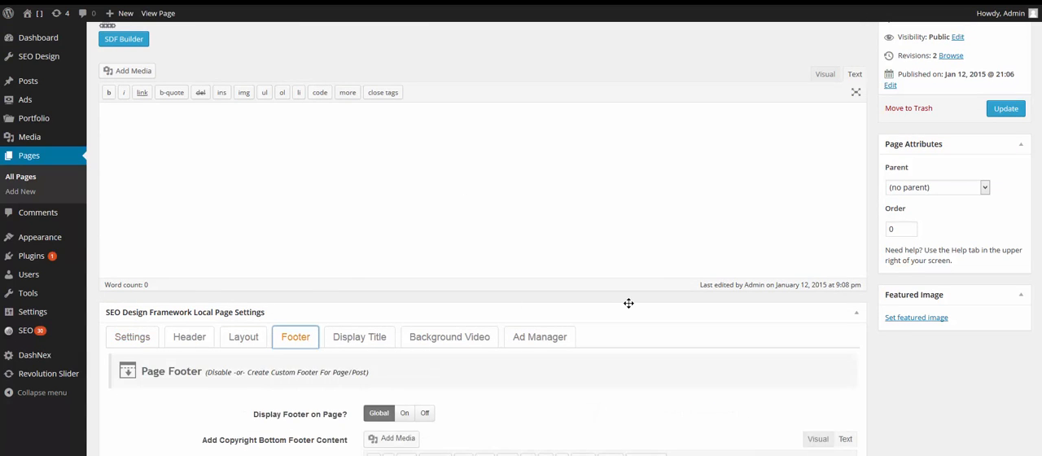
pyautogui.scroll(-4, 629, 303)
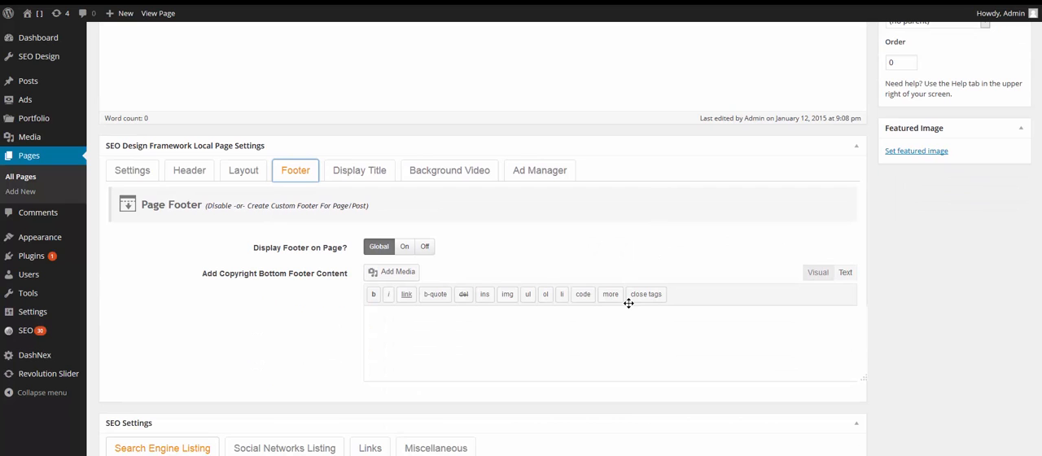
pyautogui.click(425, 247)
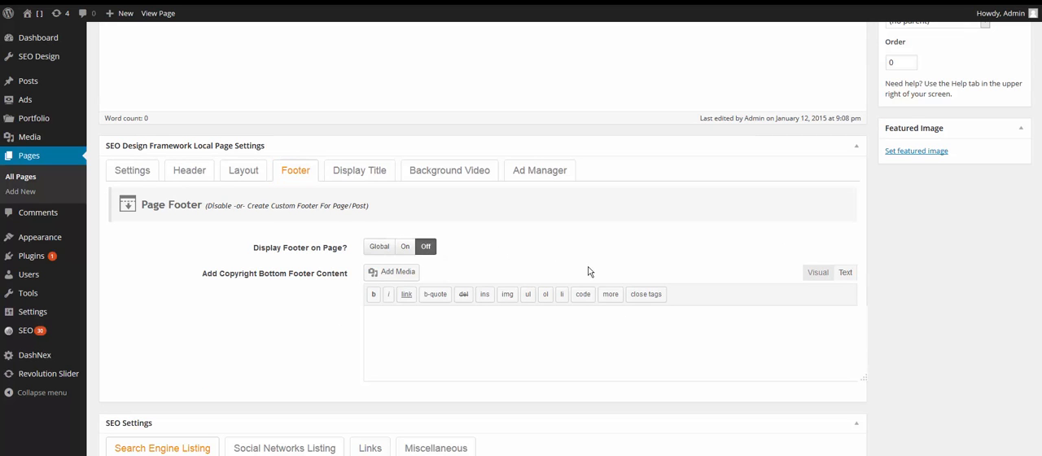
pyautogui.scroll(7, 590, 271)
pyautogui.click(1017, 237)
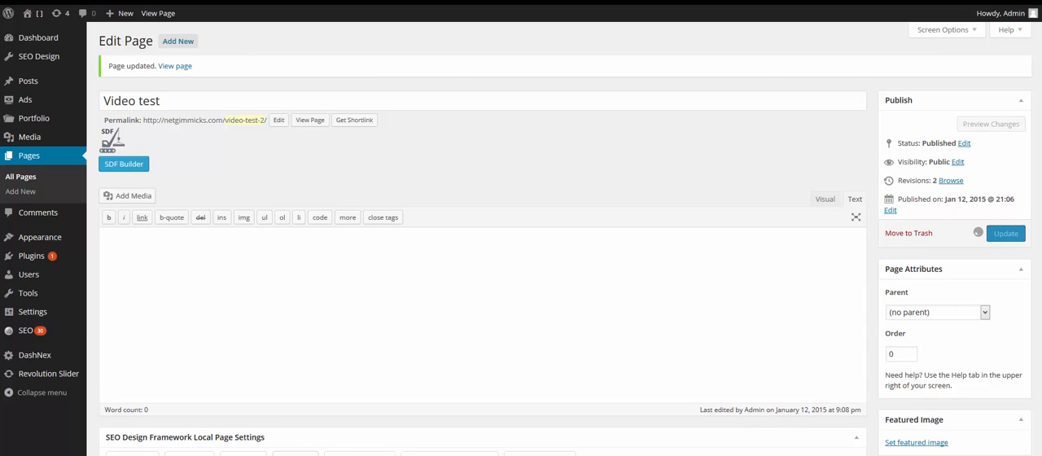
pyautogui.hotkey('ctrl', 'Tab')
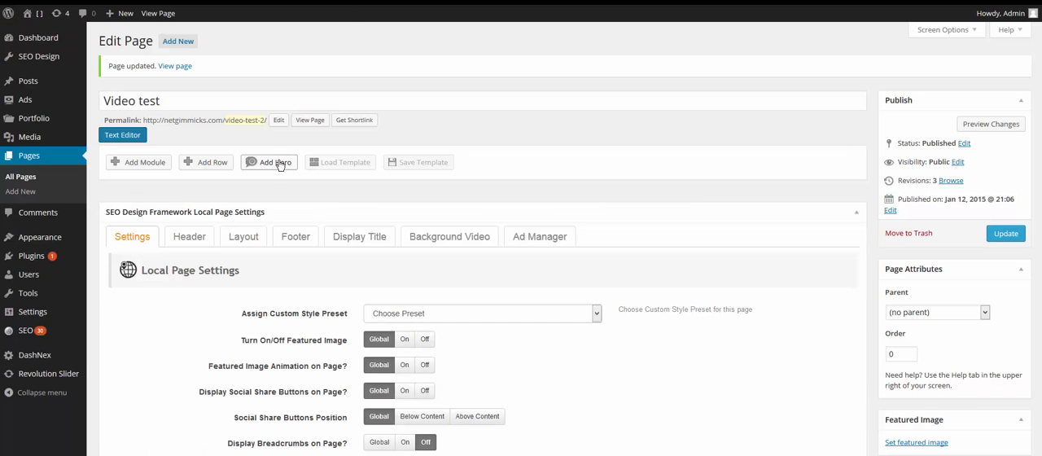
# Add a Hero row in the SDF Builder and set its height to 500px.
pyautogui.click(273, 162)
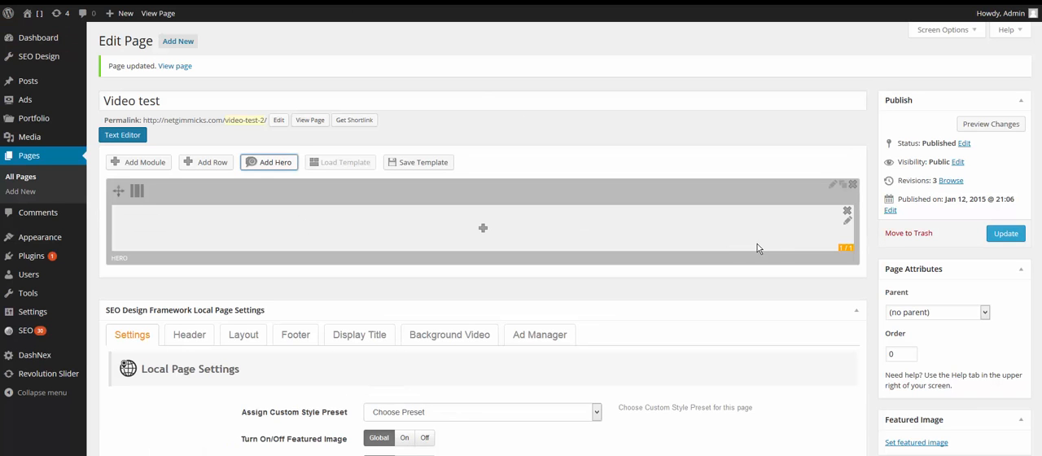
pyautogui.click(832, 188)
pyautogui.click(487, 204)
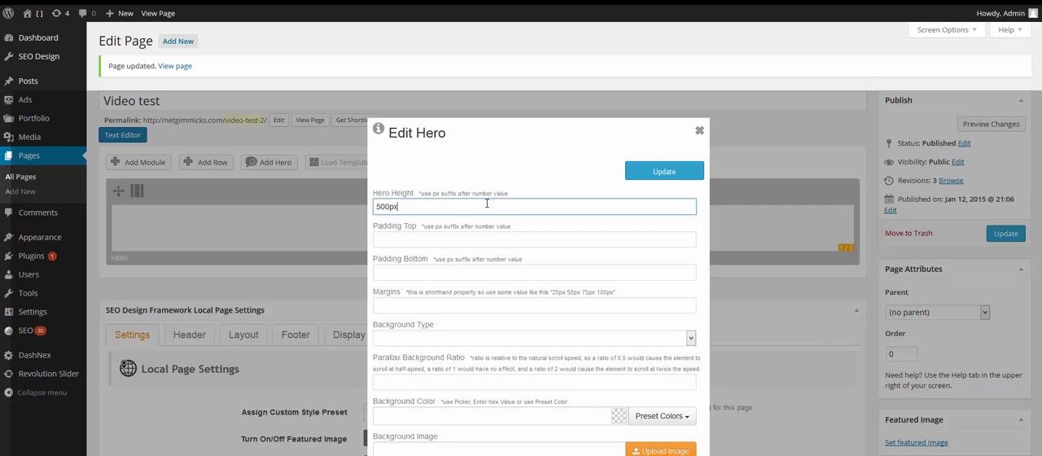
pyautogui.scroll(-3, 487, 203)
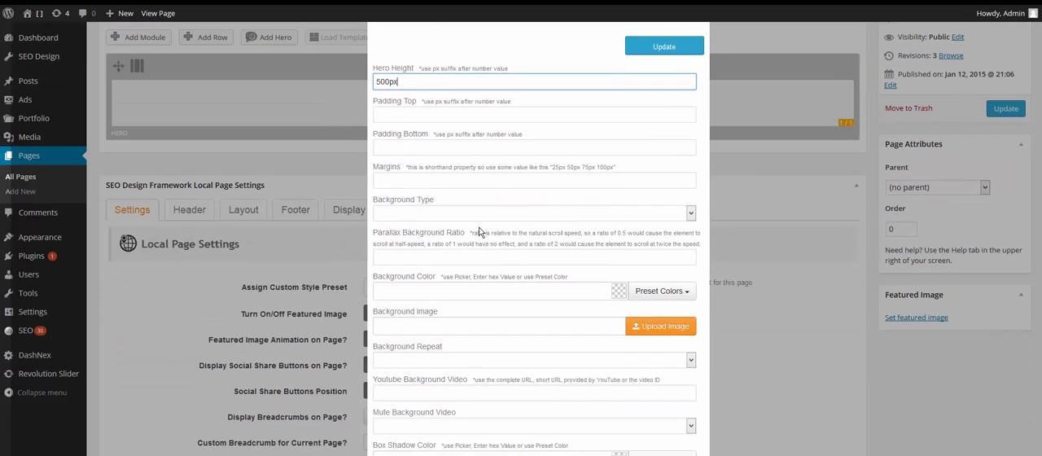
pyautogui.click(460, 215)
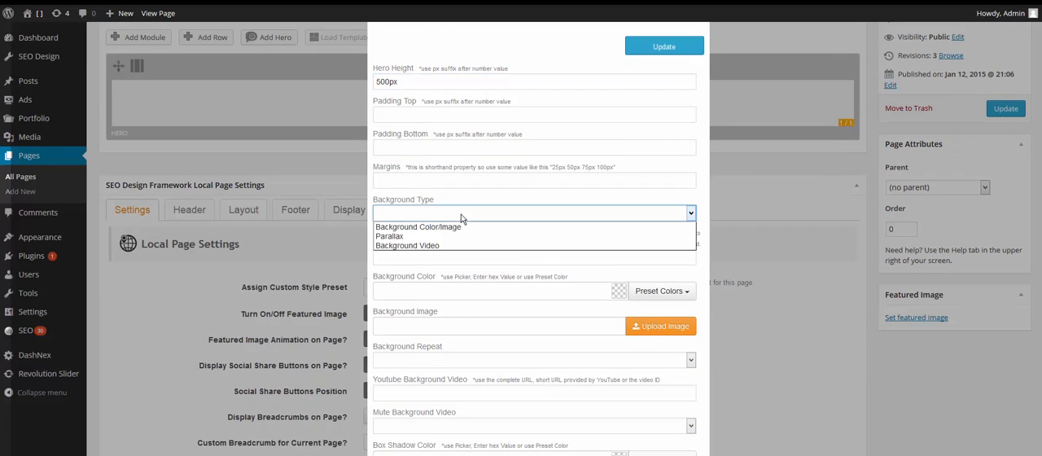
pyautogui.click(442, 256)
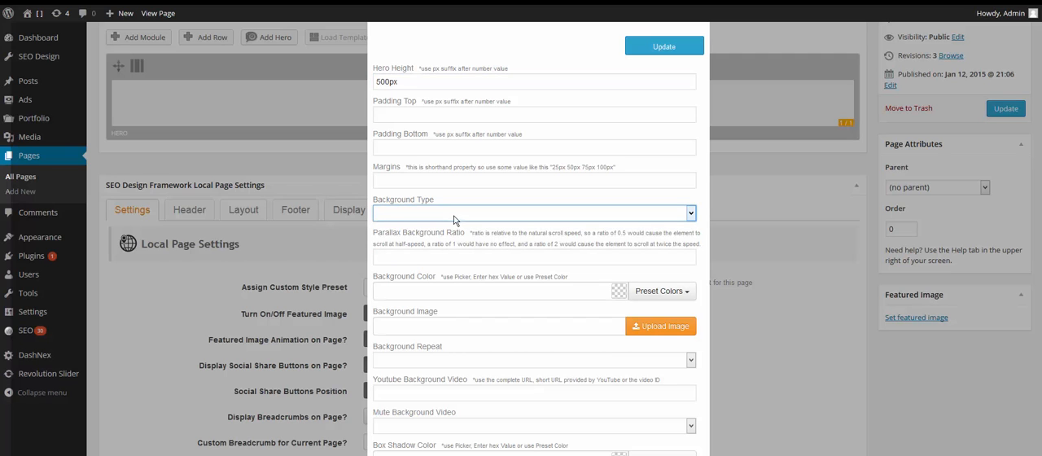
pyautogui.click(454, 217)
pyautogui.click(442, 246)
pyautogui.scroll(-2, 516, 310)
pyautogui.click(502, 309)
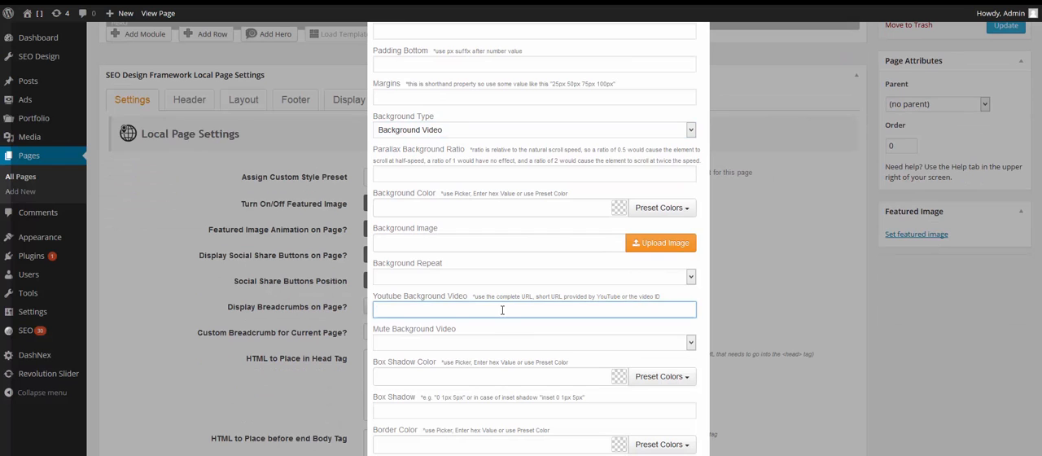
pyautogui.click(503, 309)
pyautogui.click(514, 326)
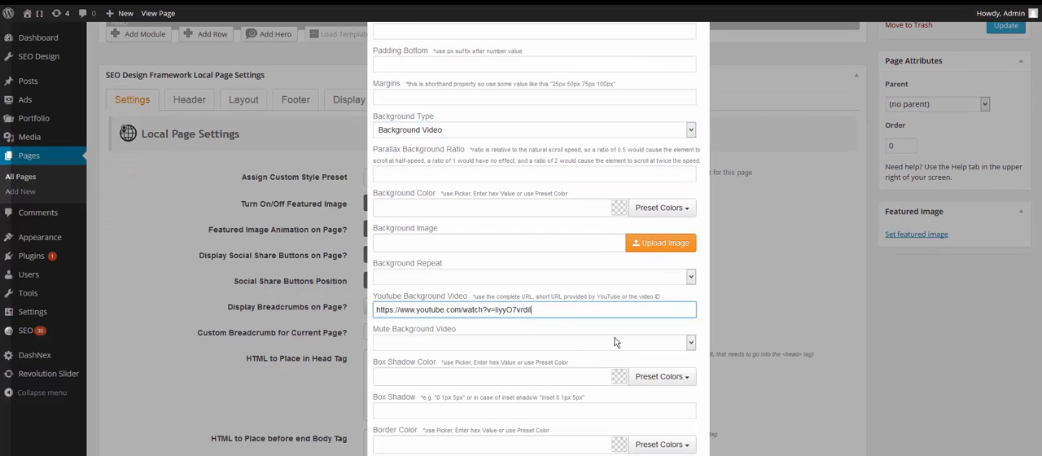
# Set the hero's Mute Background Video option to Yes, apply the hero settings and update the page.
pyautogui.scroll(-3, 614, 342)
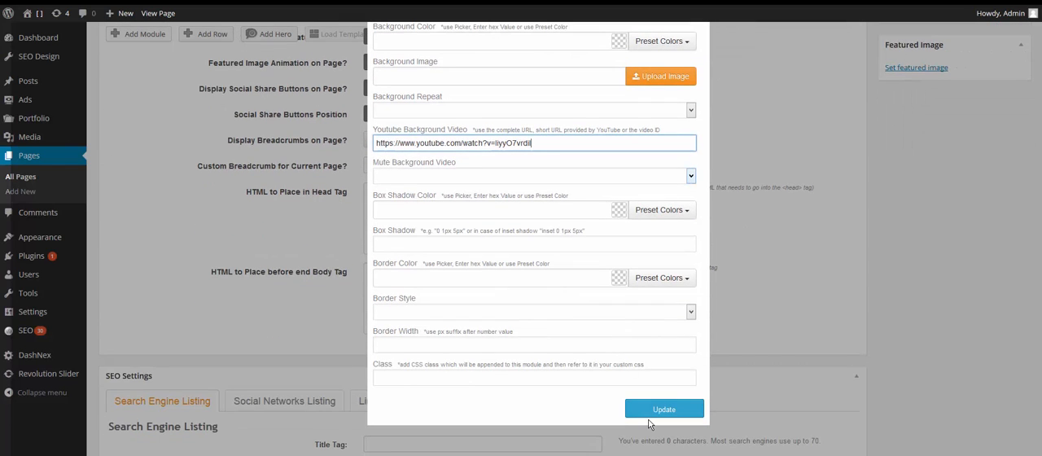
pyautogui.click(510, 175)
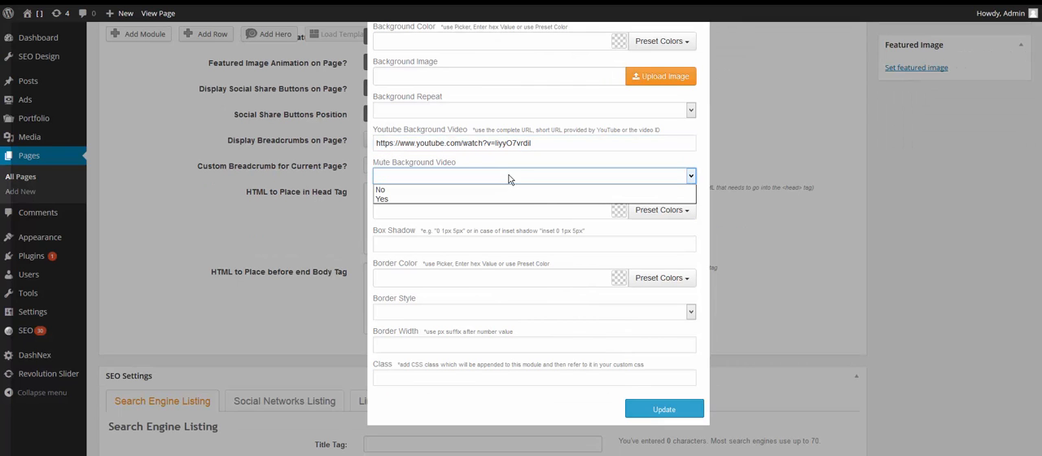
pyautogui.click(595, 414)
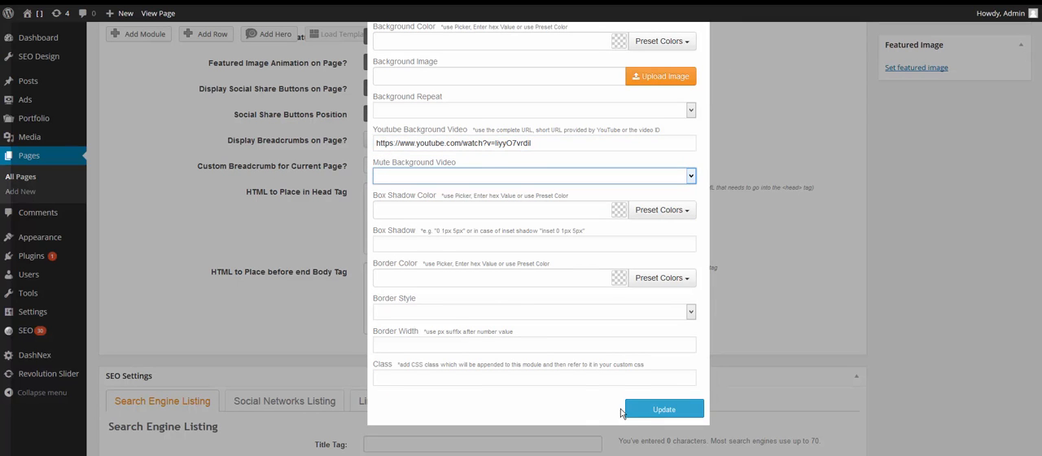
pyautogui.click(663, 409)
pyautogui.scroll(5, 867, 307)
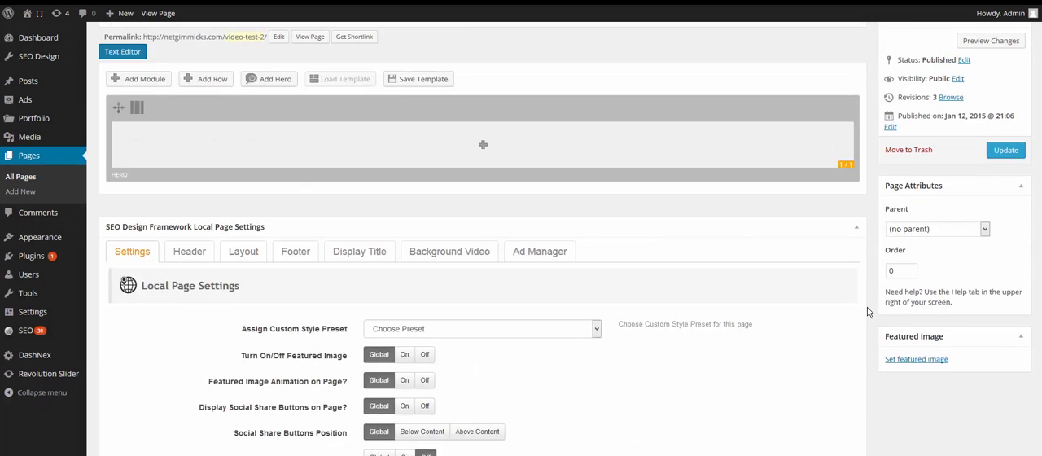
pyautogui.click(1008, 235)
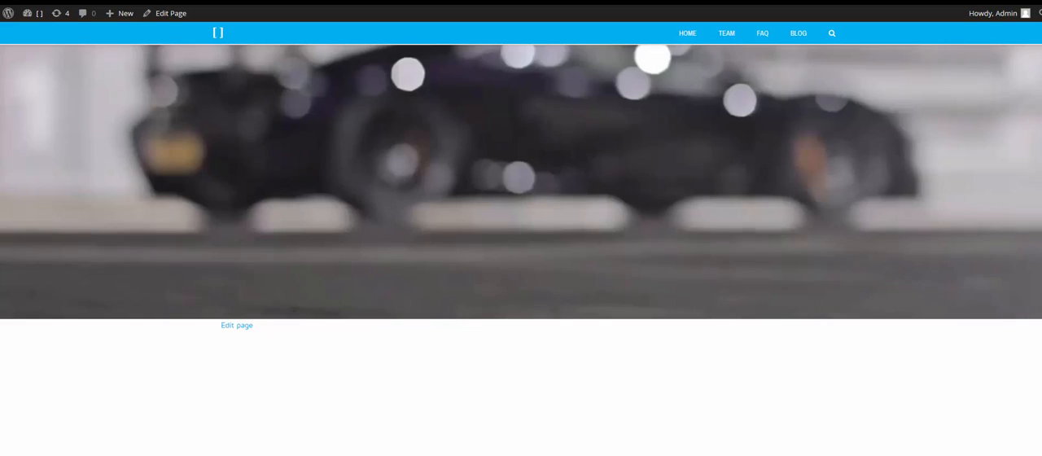
# Return to the page editor and delete the Hero row in the SDF Builder.
pyautogui.click(682, 3)
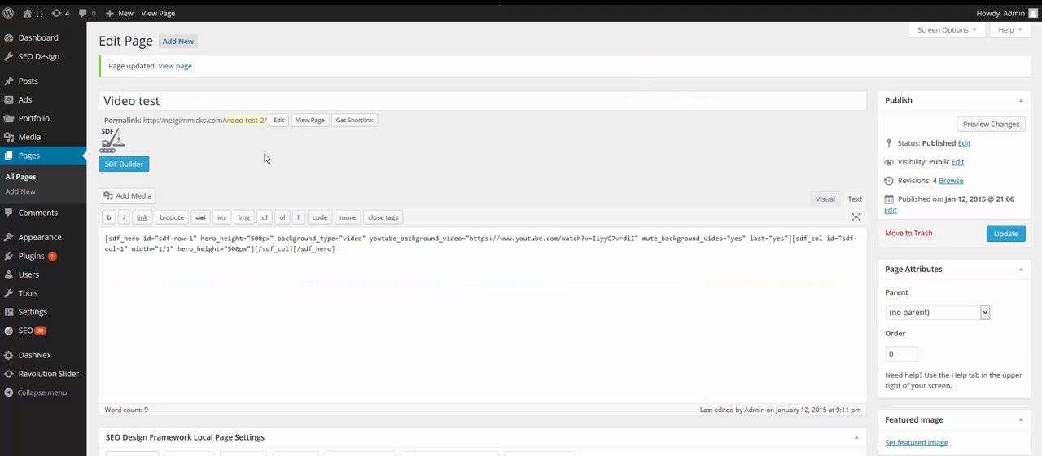
pyautogui.click(139, 164)
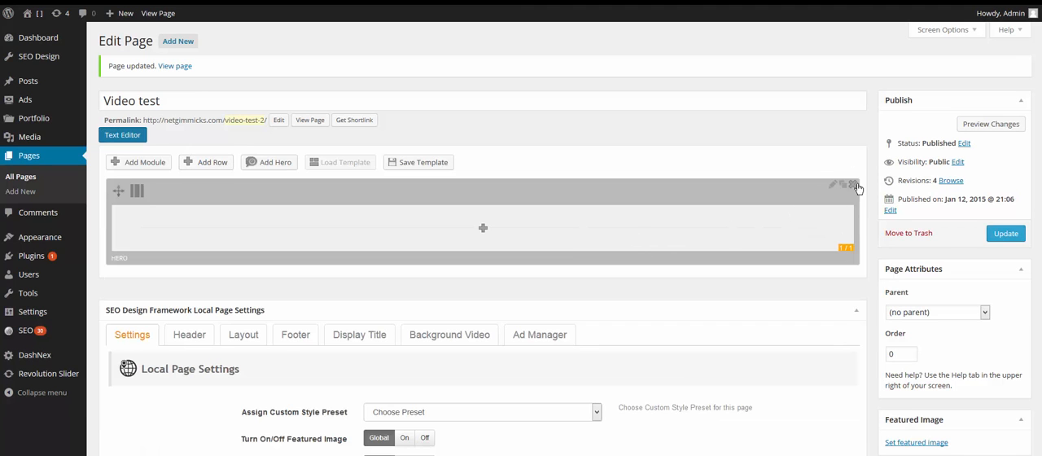
pyautogui.click(854, 186)
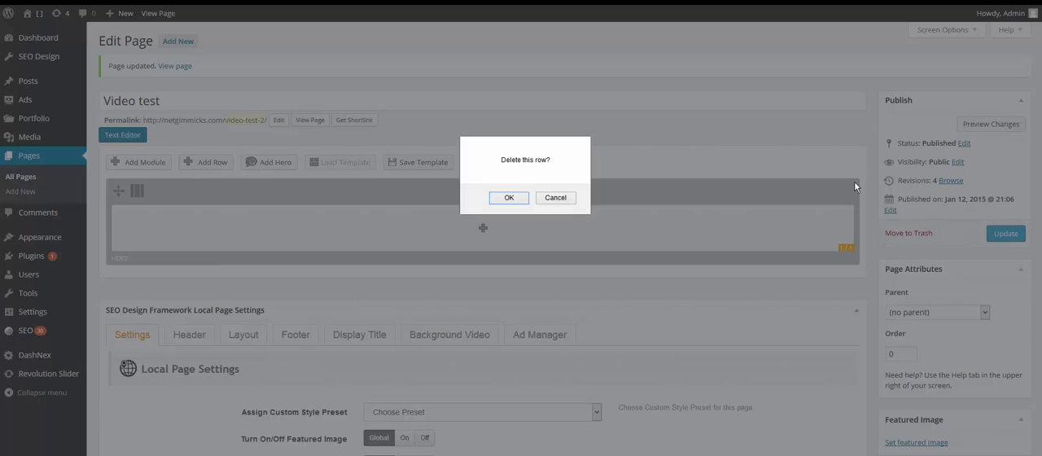
pyautogui.click(509, 198)
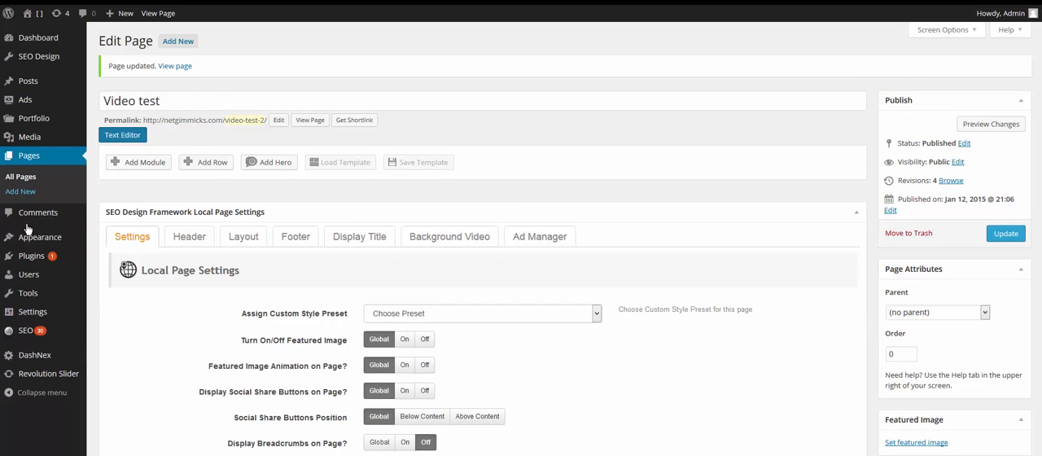
# Create a custom sidebar named "My Video" in the site's Widgets settings.
pyautogui.moveTo(33, 244)
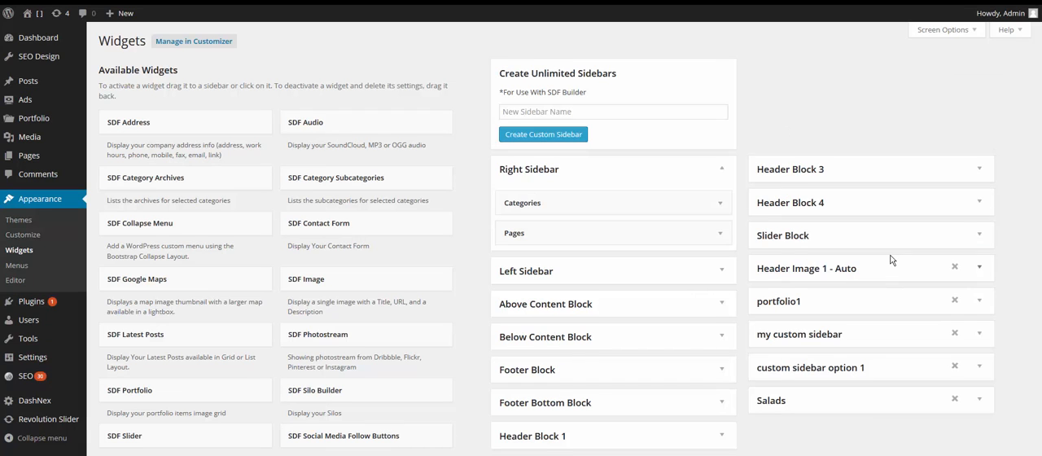
pyautogui.click(551, 108)
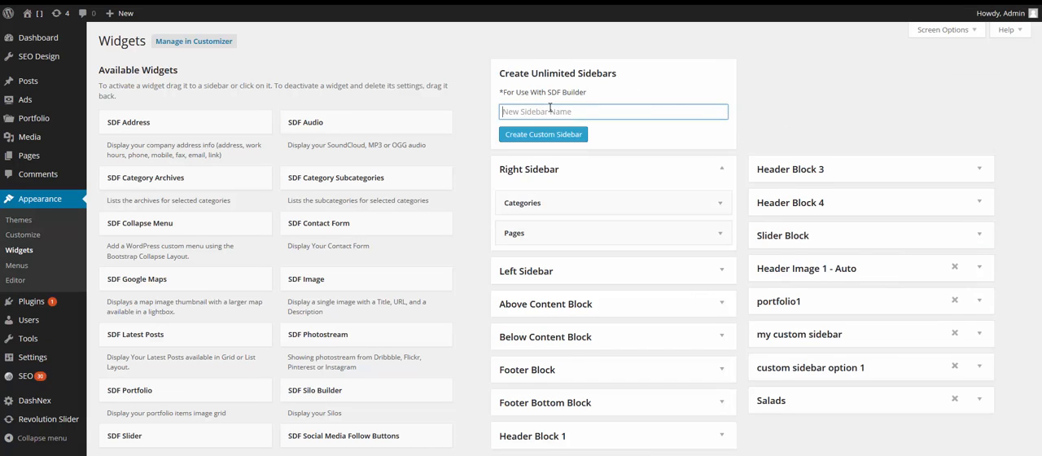
pyautogui.write('My Video')
pyautogui.click(543, 134)
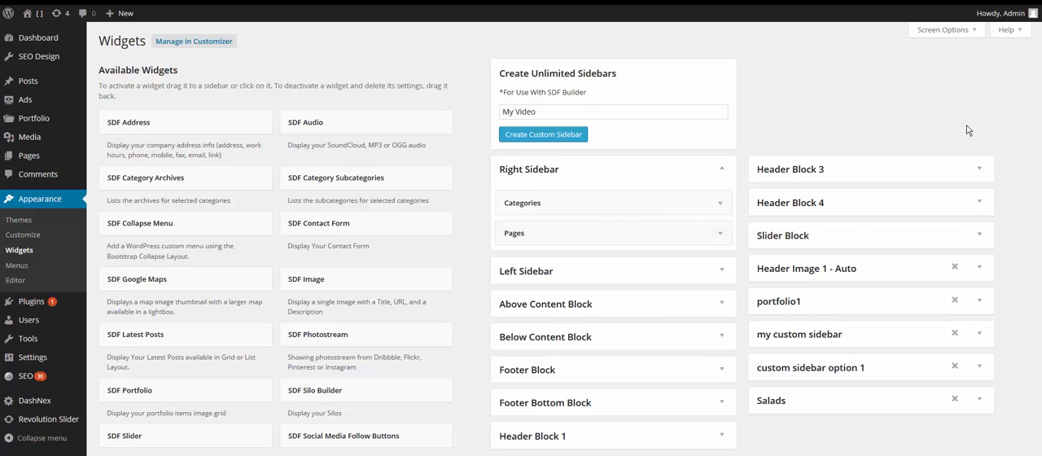
pyautogui.scroll(-3, 967, 131)
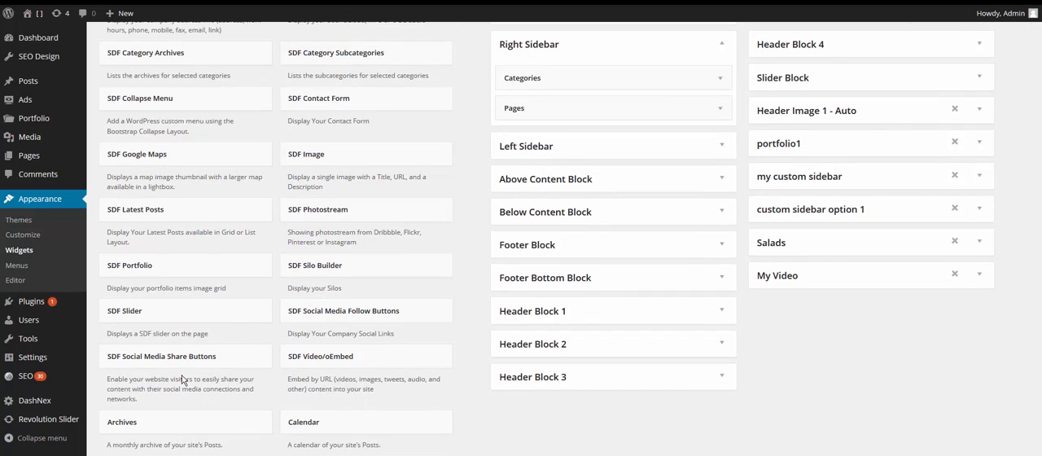
pyautogui.scroll(2, 196, 305)
pyautogui.scroll(1, 195, 305)
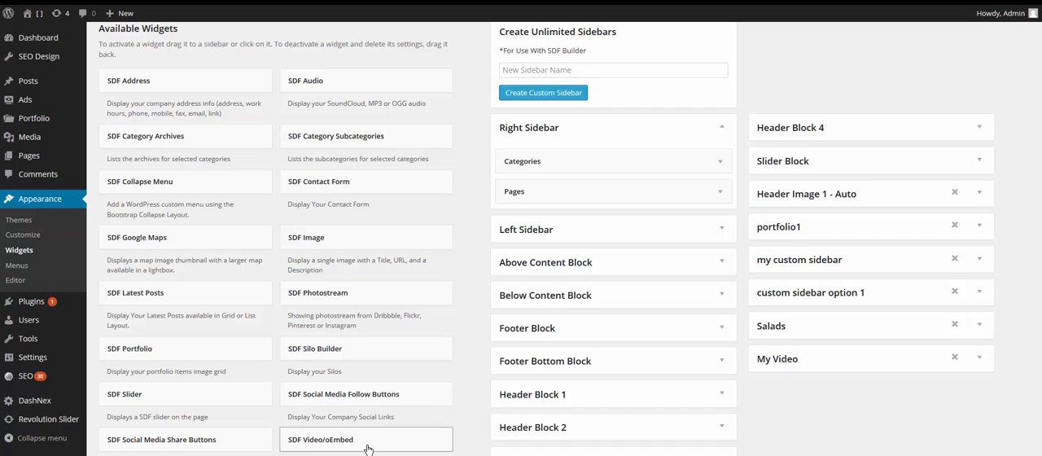
pyautogui.moveTo(367, 445); pyautogui.dragTo(864, 366)
pyautogui.scroll(-2, 900, 396)
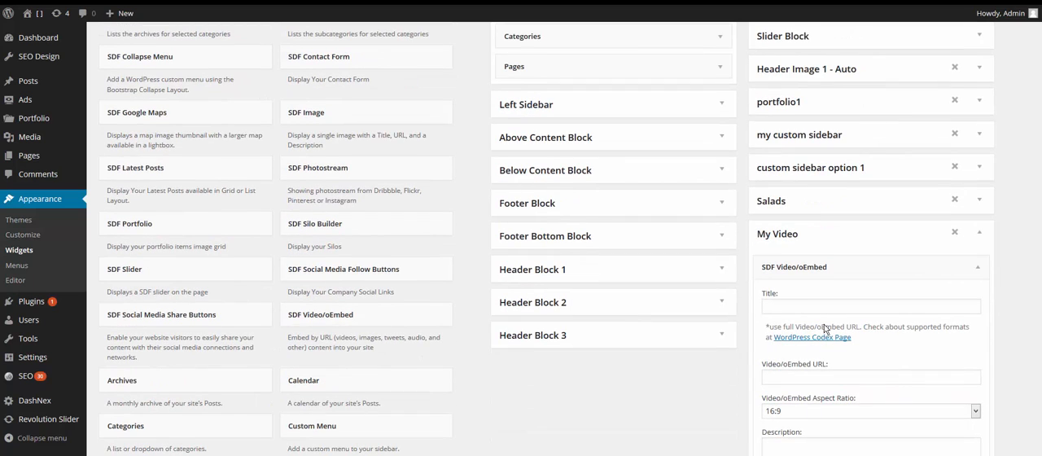
pyautogui.click(787, 375)
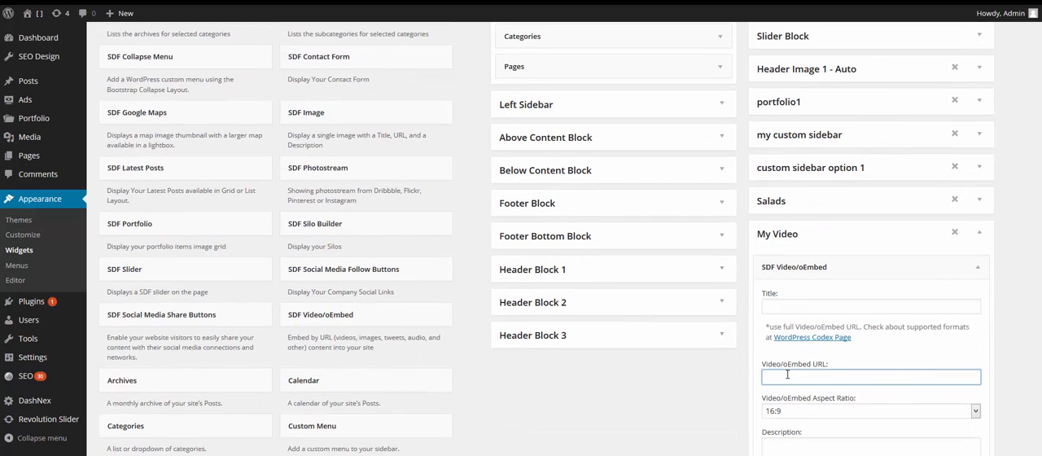
pyautogui.write('https://www.youtube.com/watch?v=IiyyO7vrdiI')
pyautogui.scroll(-2, 864, 428)
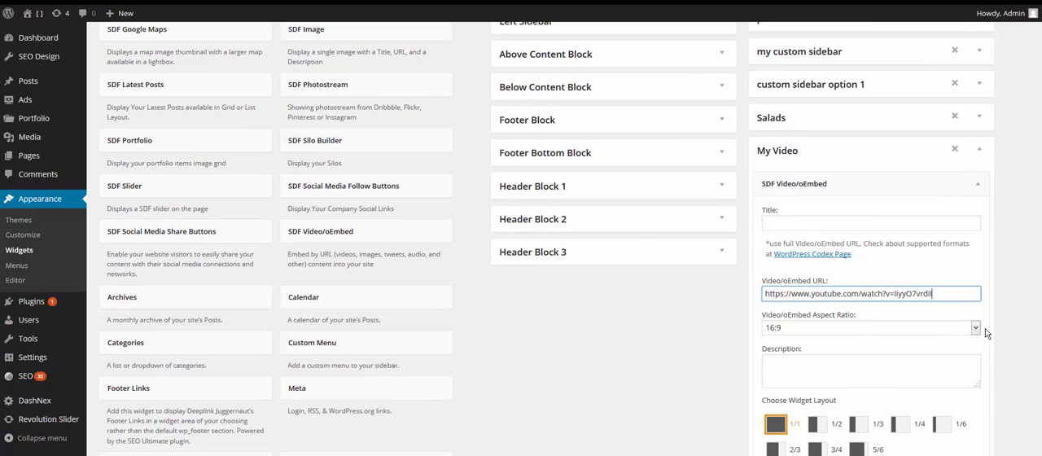
# Try the widget's 1/2 layout and Show on checked pages option, restoring 1/1 and Hide on checked pages.
pyautogui.scroll(-3, 981, 334)
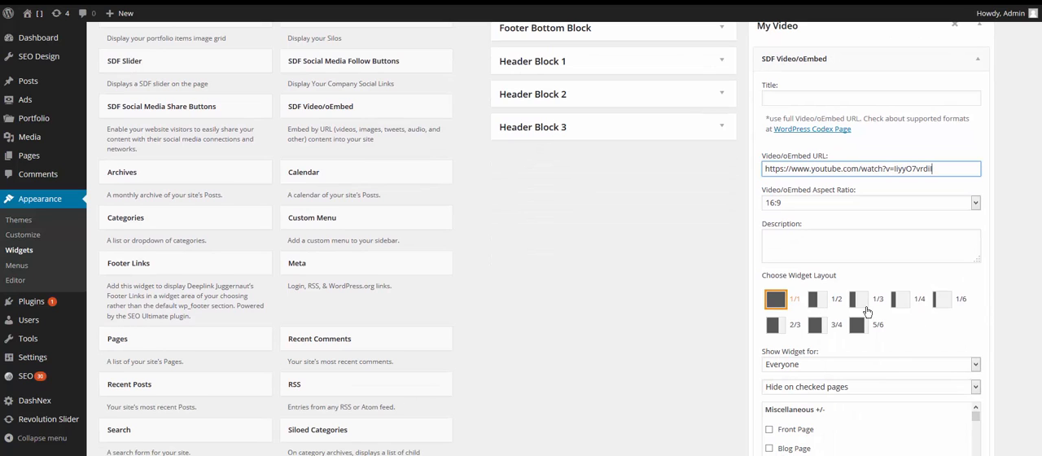
pyautogui.click(819, 306)
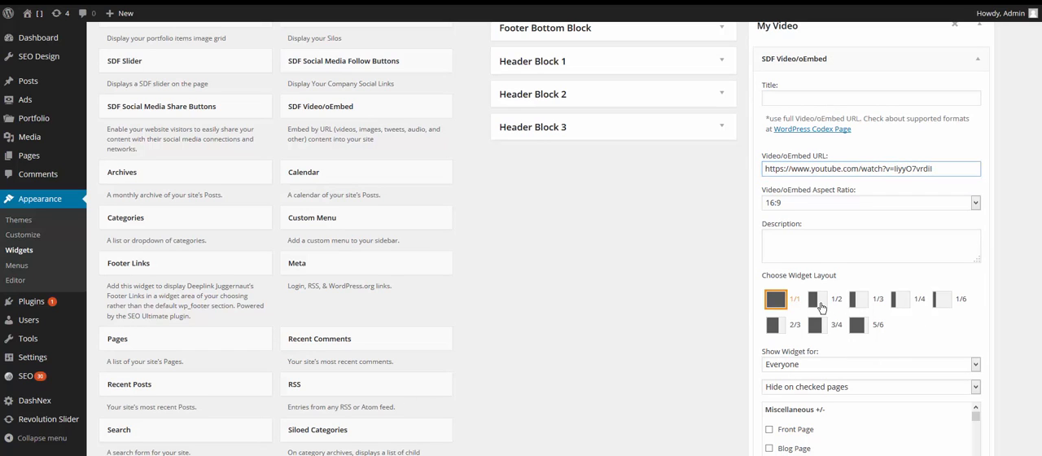
pyautogui.click(777, 300)
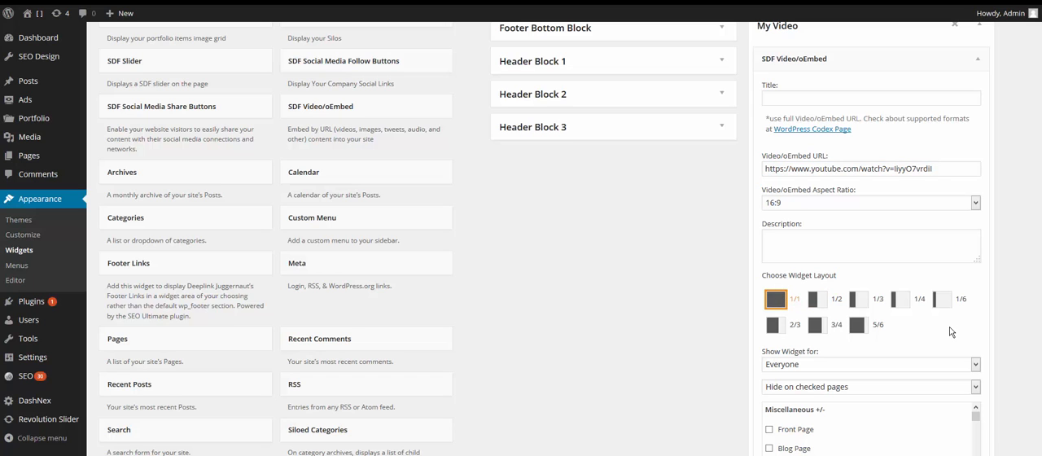
pyautogui.scroll(-3, 950, 332)
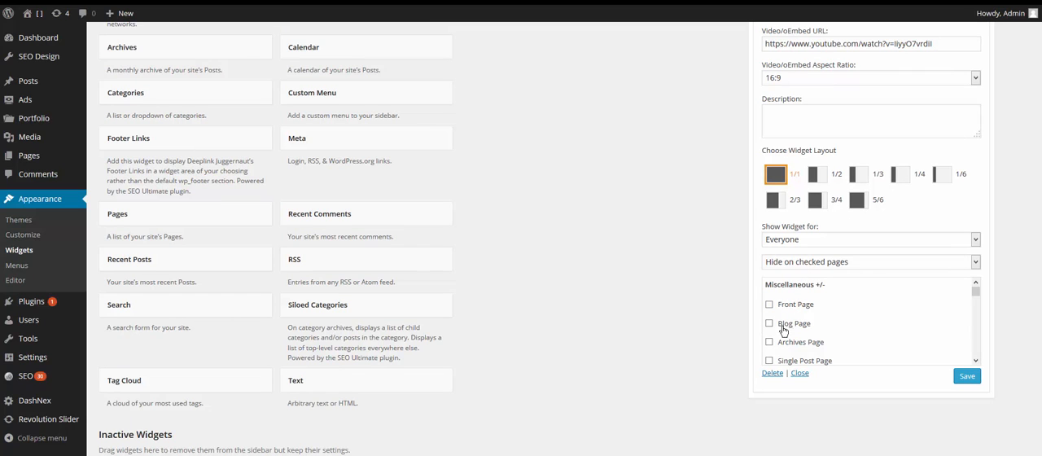
pyautogui.click(806, 264)
pyautogui.click(809, 282)
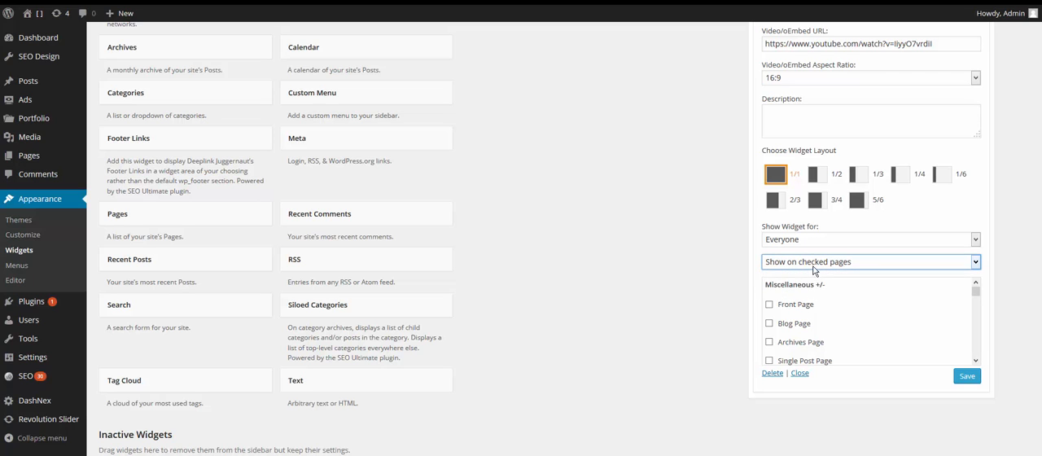
pyautogui.click(814, 265)
pyautogui.click(816, 274)
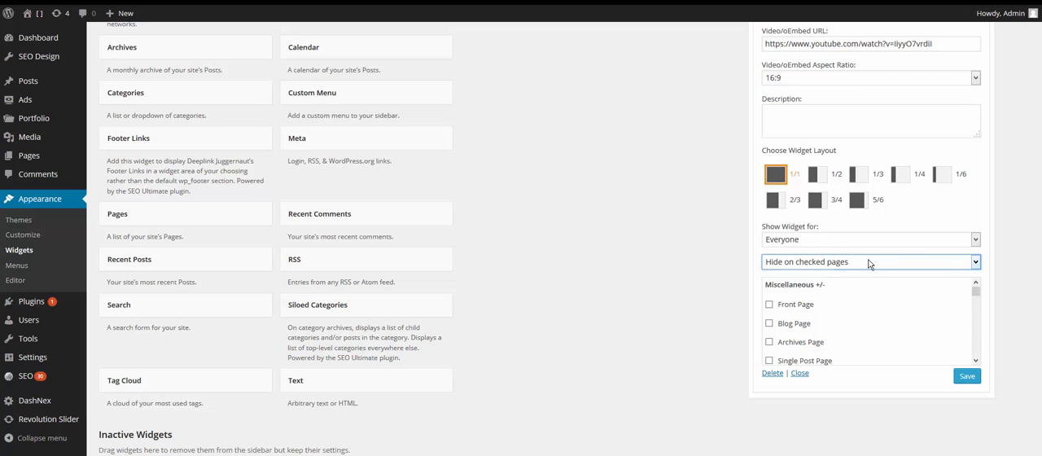
# Save the SDF Video/oEmbed widget in the My Video sidebar.
pyautogui.scroll(1, 713, 376)
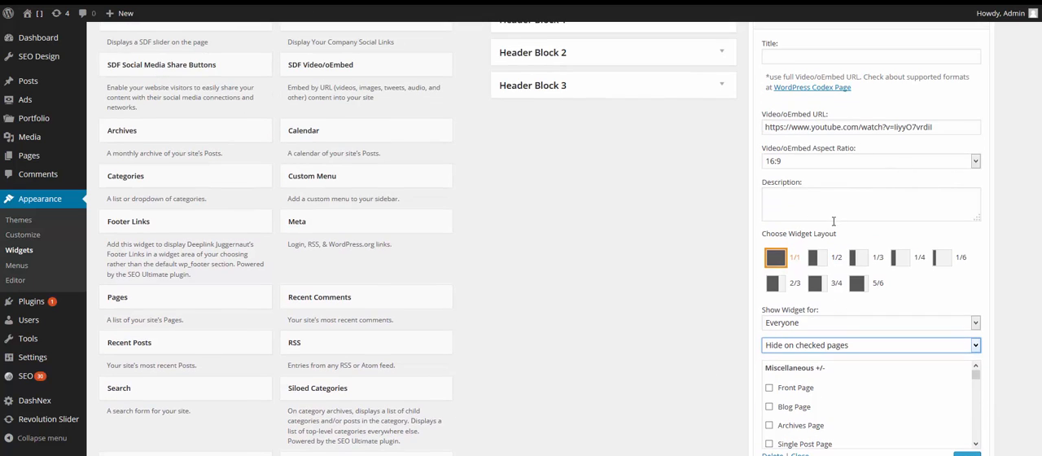
pyautogui.scroll(-1, 833, 221)
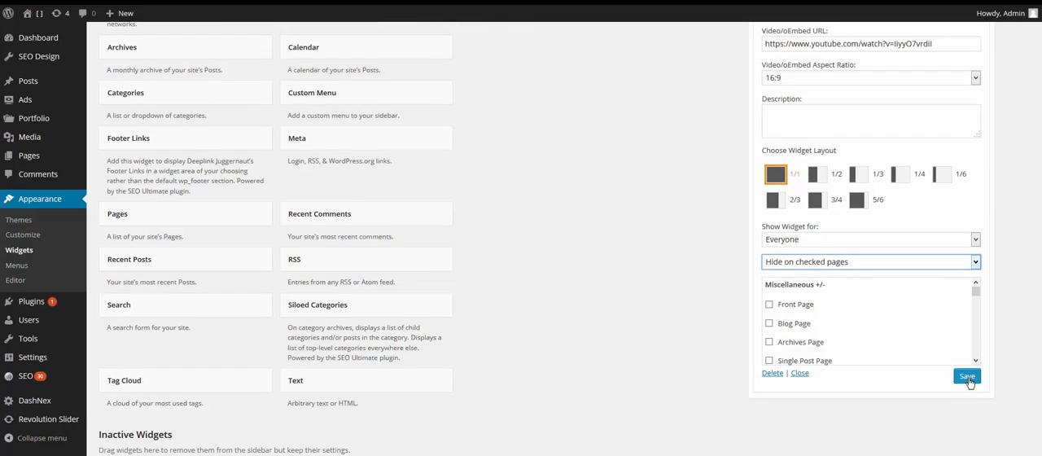
pyautogui.click(967, 378)
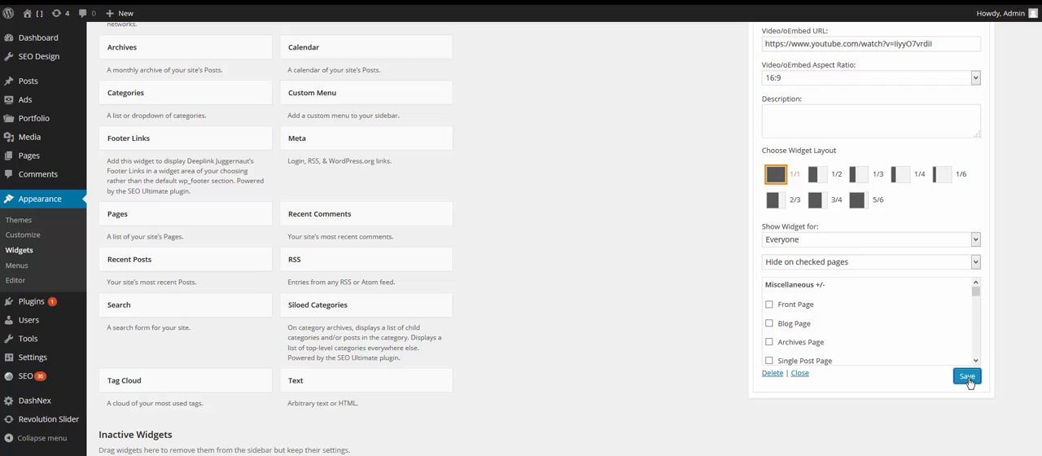
pyautogui.click(971, 380)
# Return to the Video test page editor, reopen the SDF Builder and delete the existing Hero row.
pyautogui.scroll(4, 1033, 355)
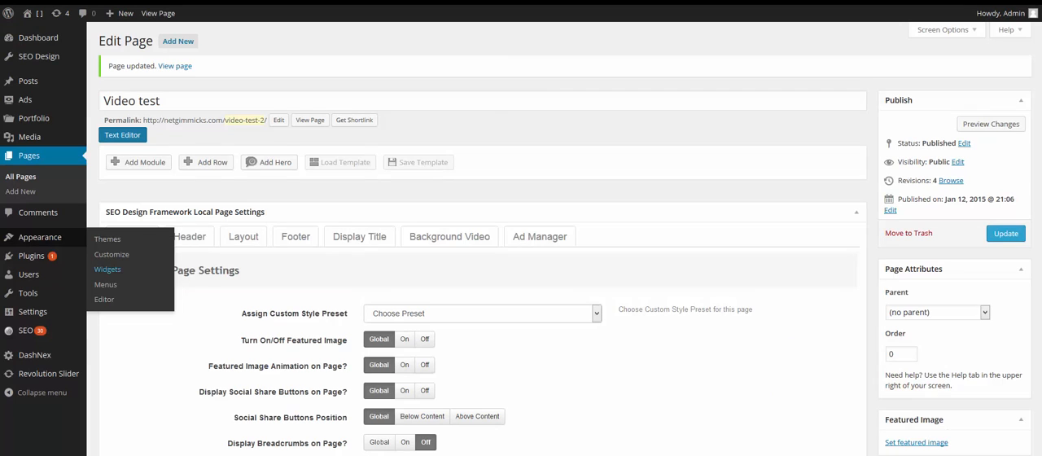
pyautogui.click(481, 109)
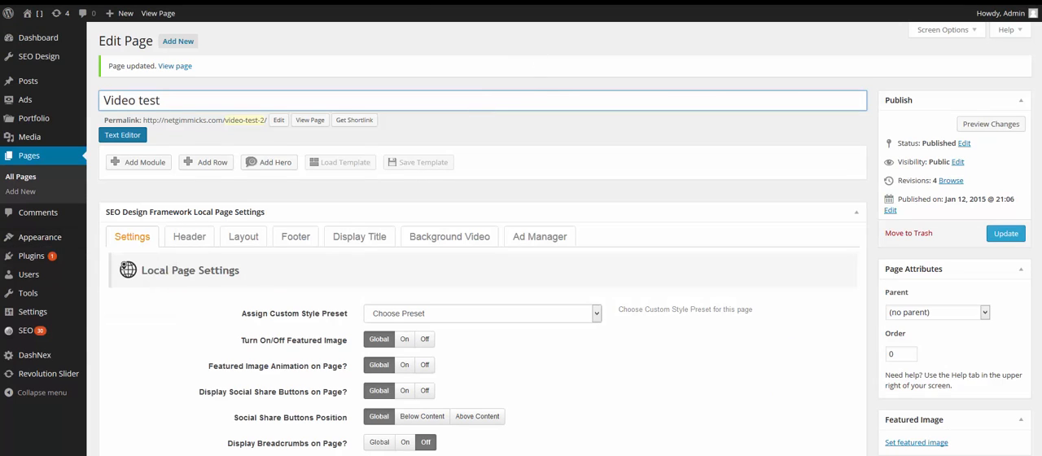
pyautogui.click(580, 175)
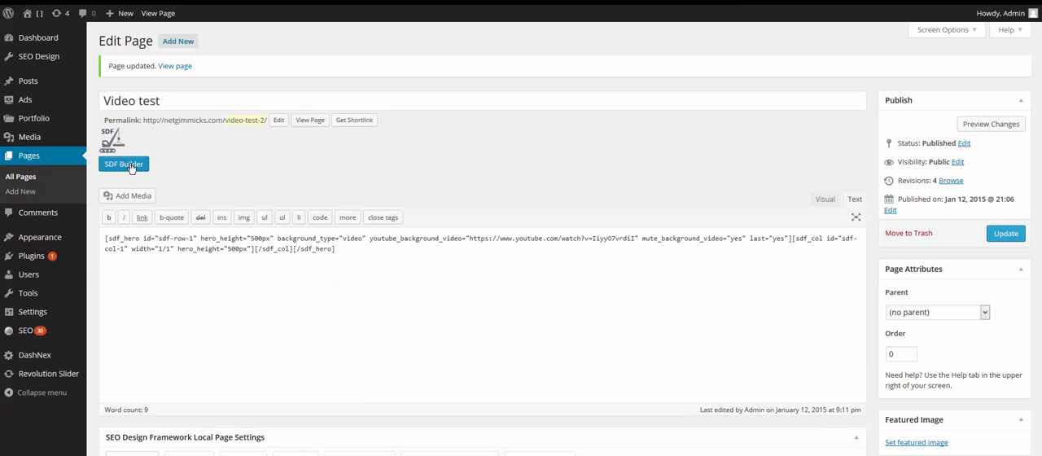
pyautogui.click(123, 164)
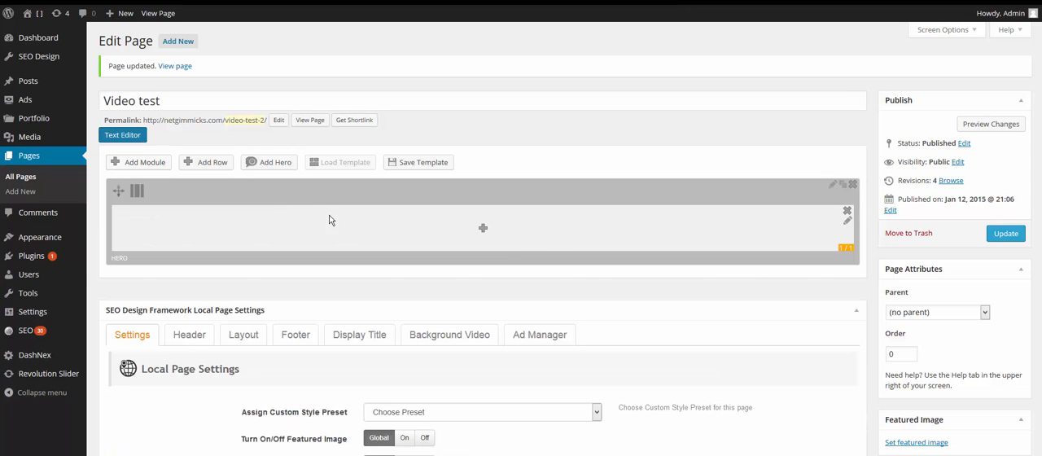
pyautogui.click(853, 186)
pyautogui.click(525, 202)
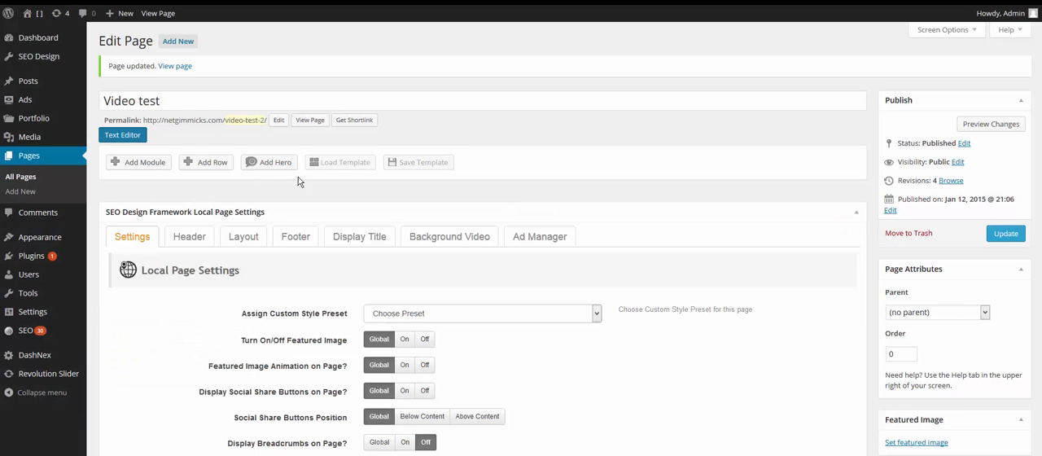
# Add a new Hero to the page and set its column layout to 1/4 1/2 1/4.
pyautogui.click(269, 165)
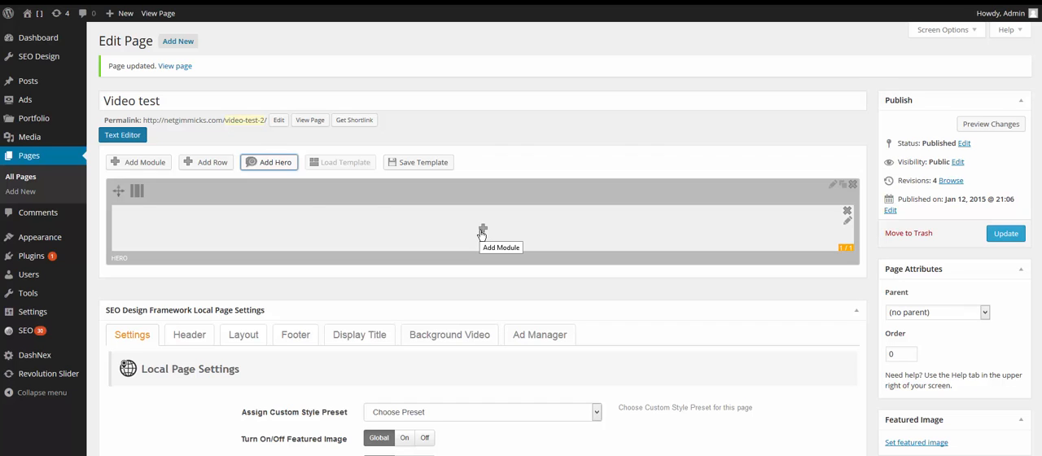
pyautogui.moveTo(226, 192)
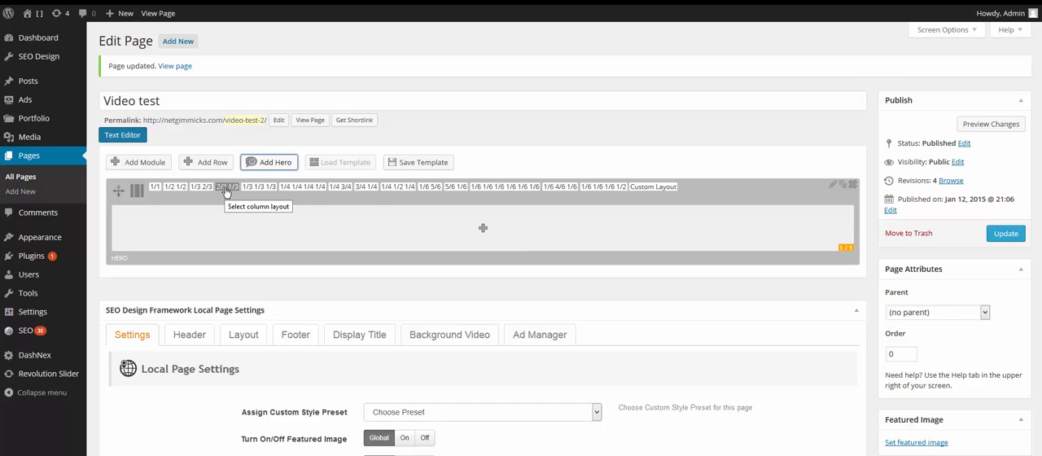
pyautogui.click(398, 188)
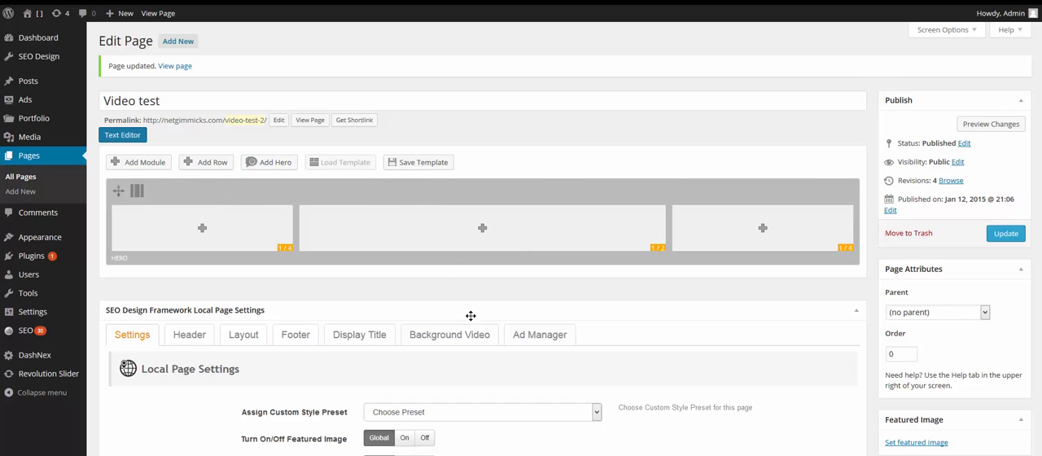
# Insert a Widget module using the My Video sidebar in the hero's middle 1/2 column and update the page.
pyautogui.click(483, 232)
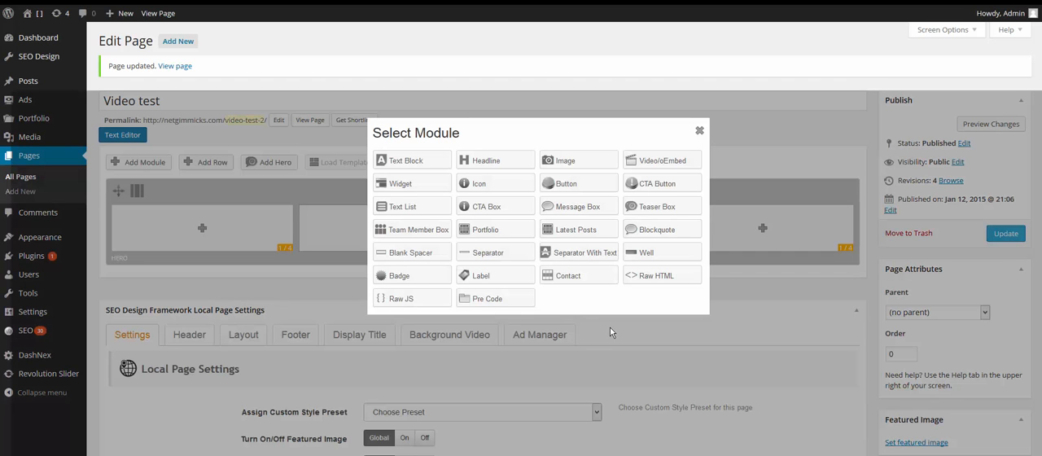
pyautogui.click(397, 184)
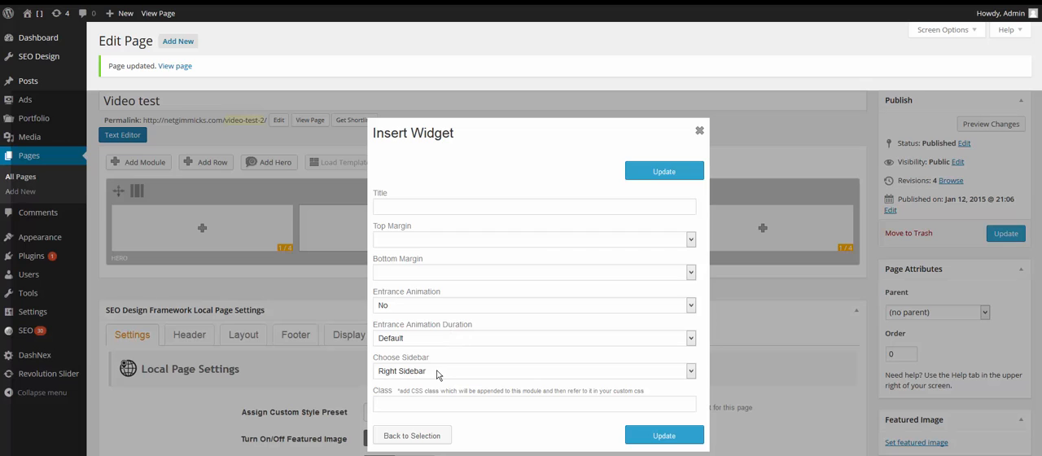
pyautogui.click(437, 372)
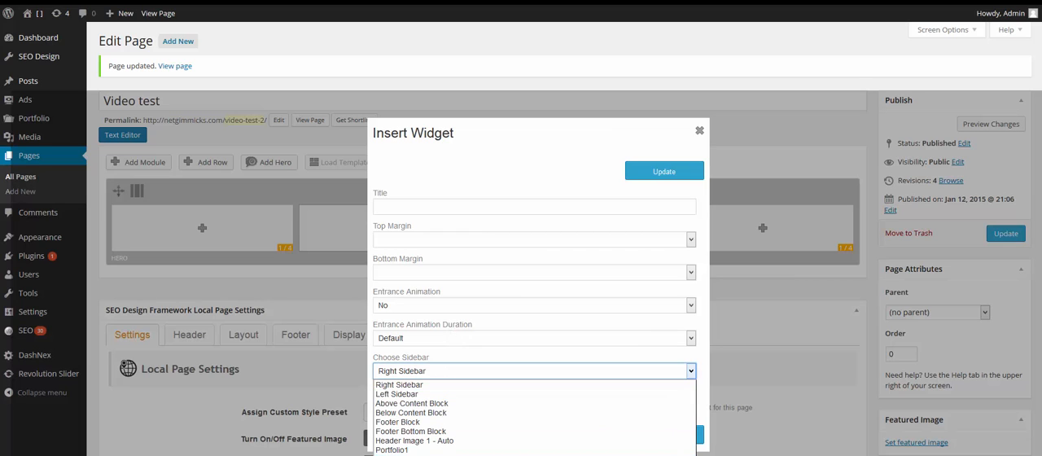
pyautogui.click(455, 454)
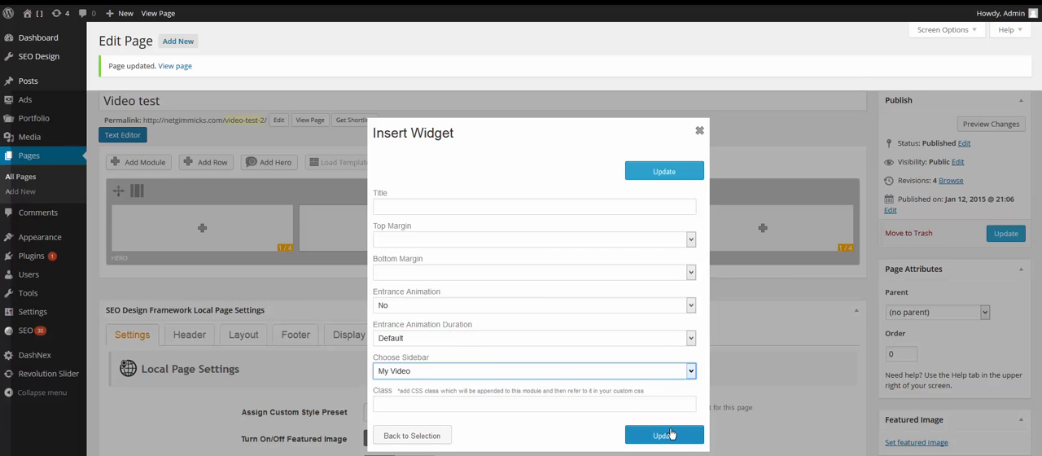
pyautogui.click(467, 209)
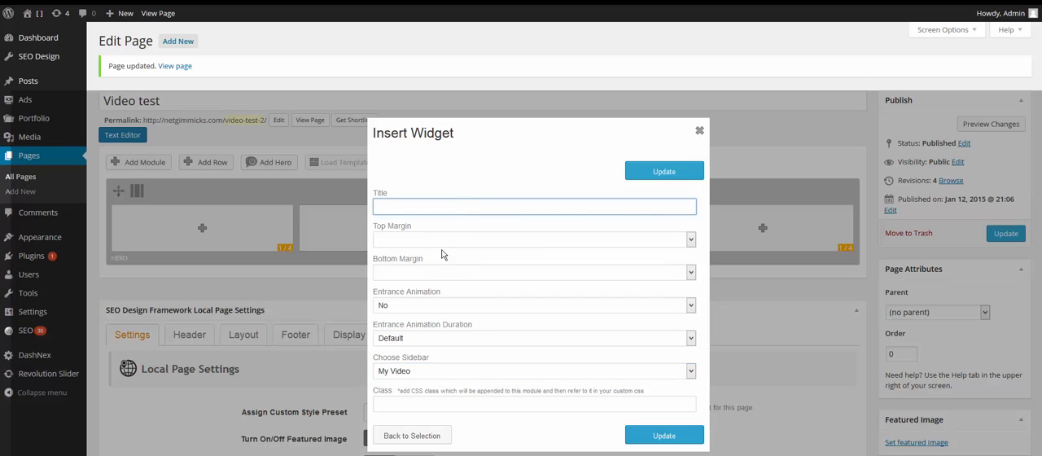
pyautogui.click(421, 306)
pyautogui.click(421, 306)
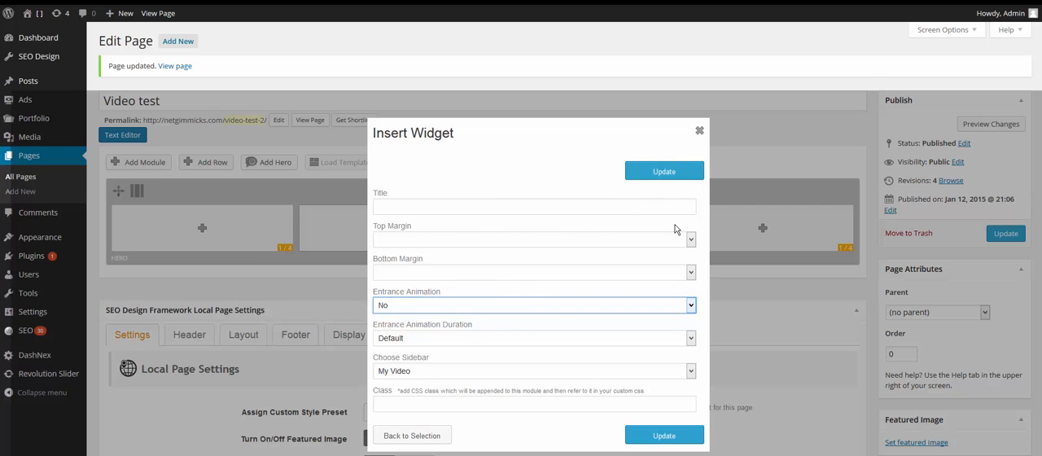
pyautogui.click(660, 173)
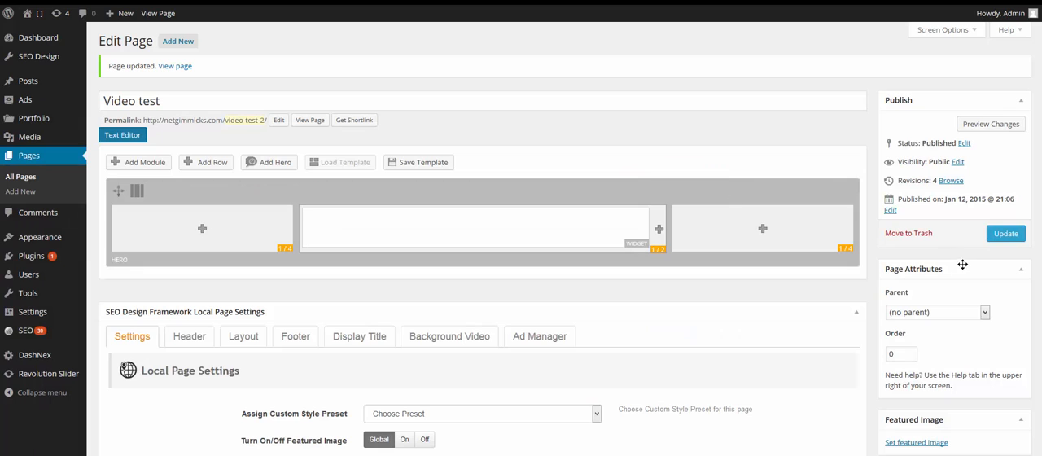
pyautogui.click(1001, 235)
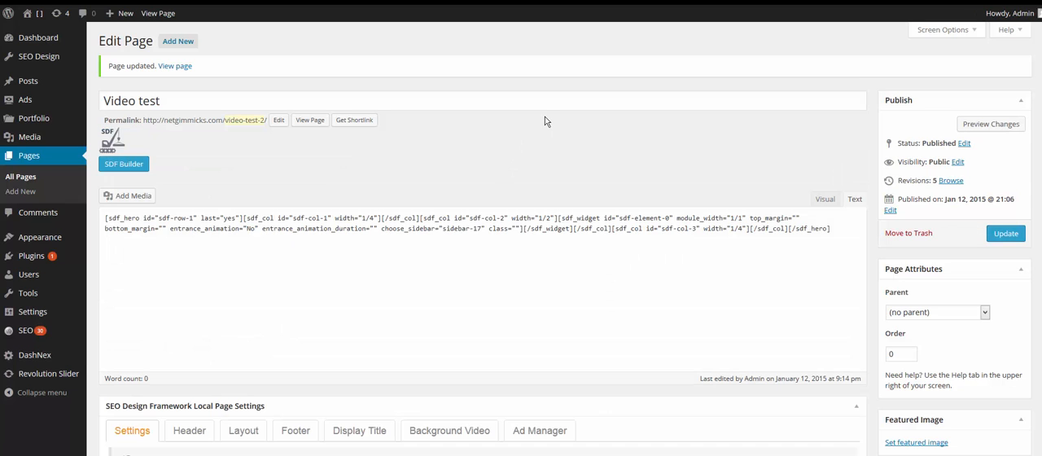
# View the published page and briefly play the embedded video, pausing it after checking playback.
pyautogui.click(315, 122)
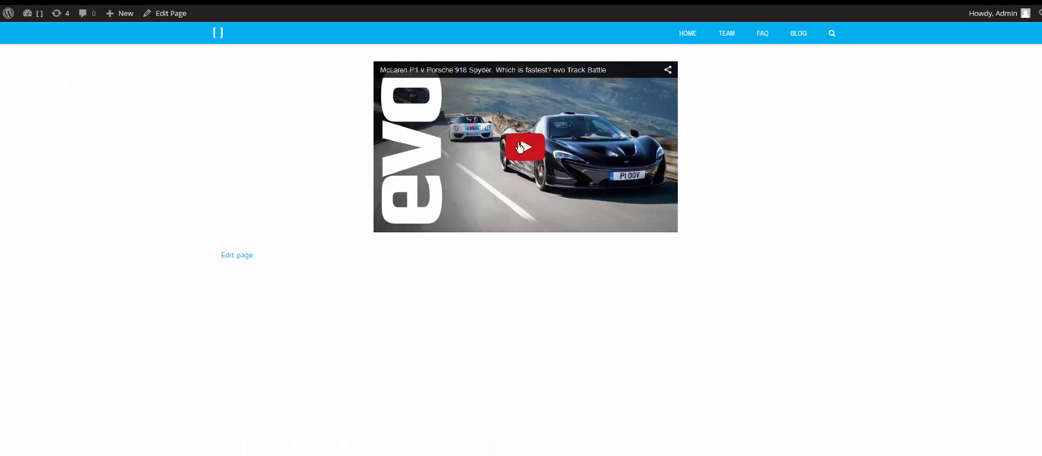
pyautogui.click(522, 148)
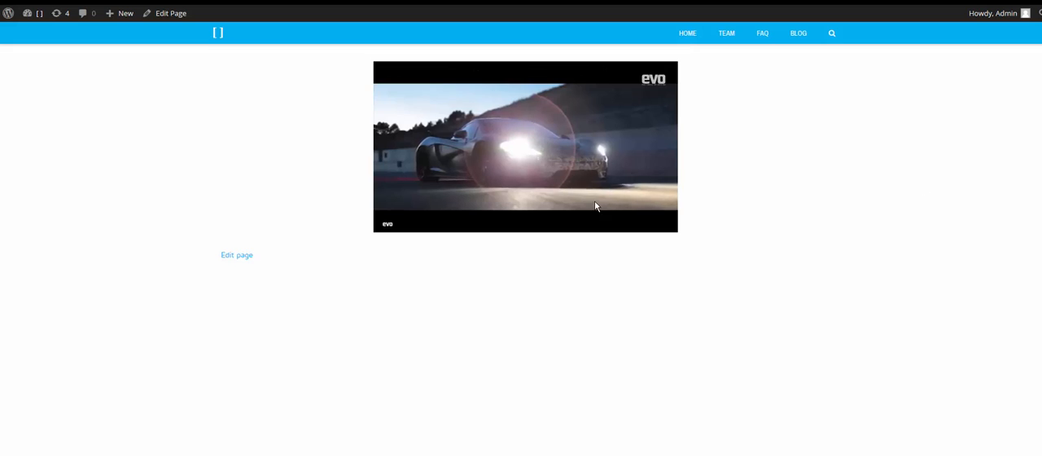
pyautogui.click(389, 227)
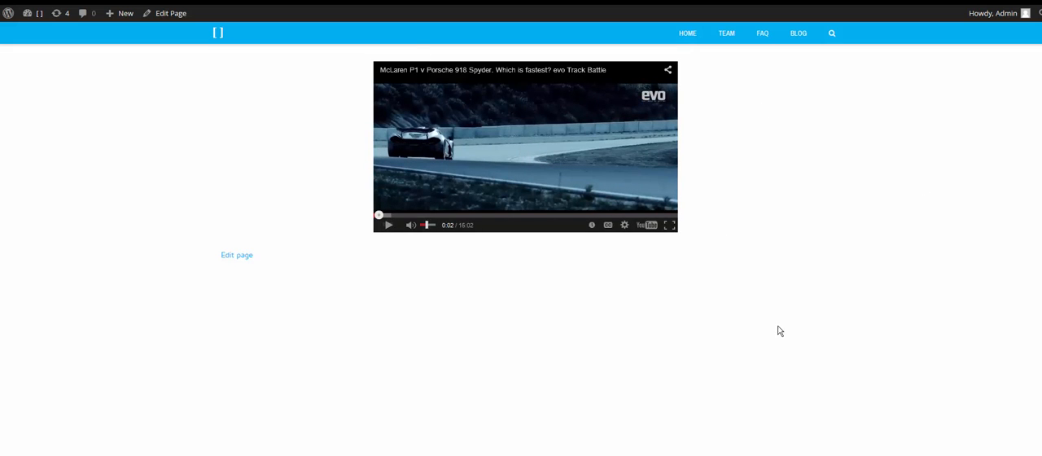
# Return to the page editor, change the hero's column layout to 1/1 in the SDF Builder and update the page.
pyautogui.click(236, 1)
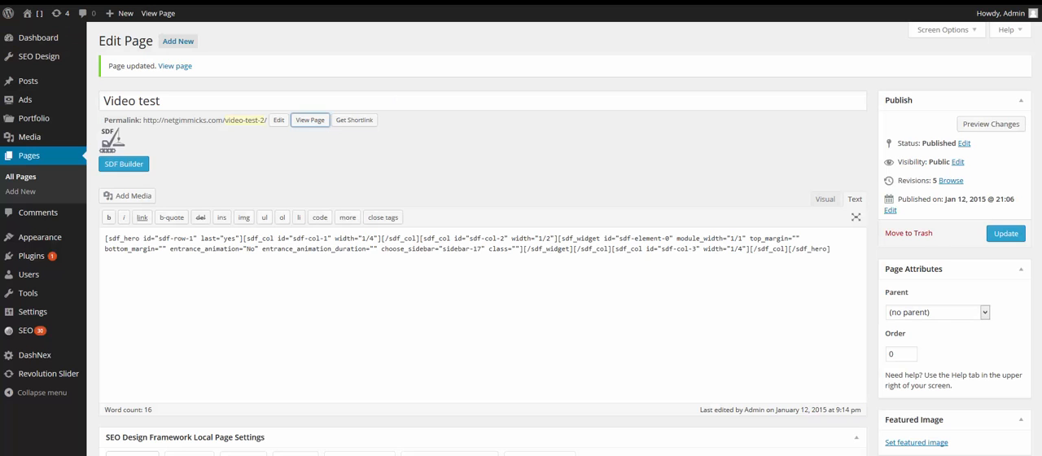
pyautogui.click(129, 166)
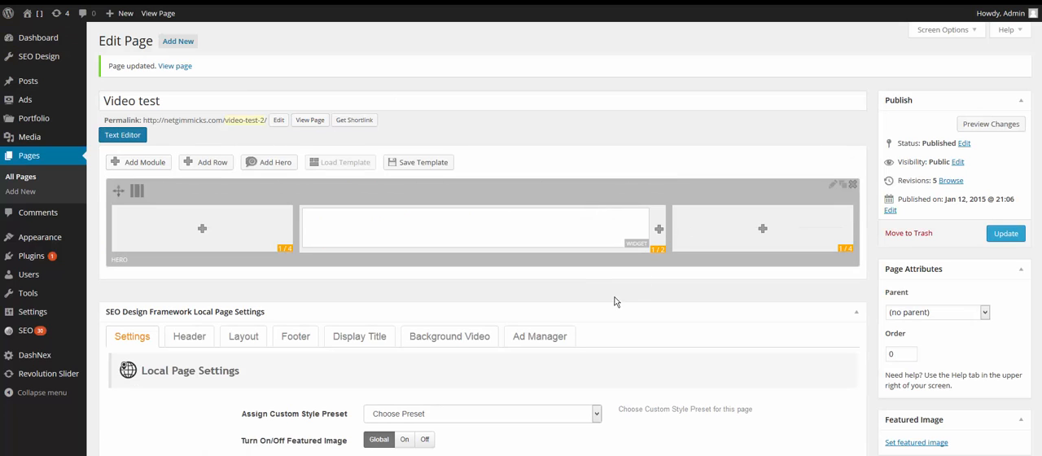
pyautogui.moveTo(194, 191)
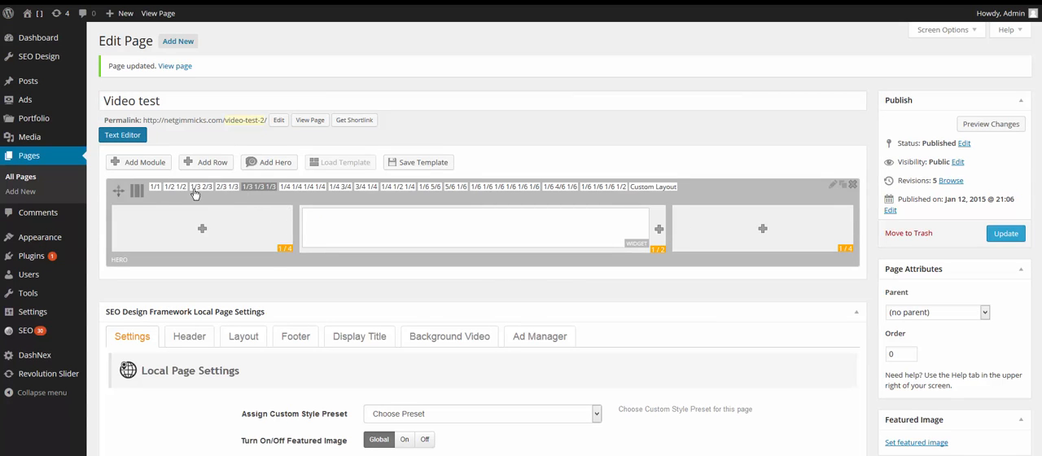
pyautogui.click(157, 191)
pyautogui.click(1005, 234)
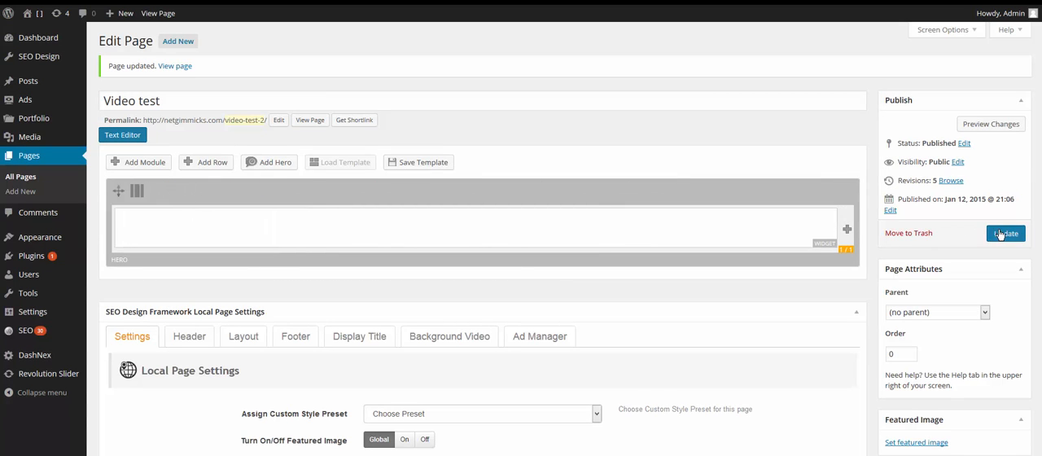